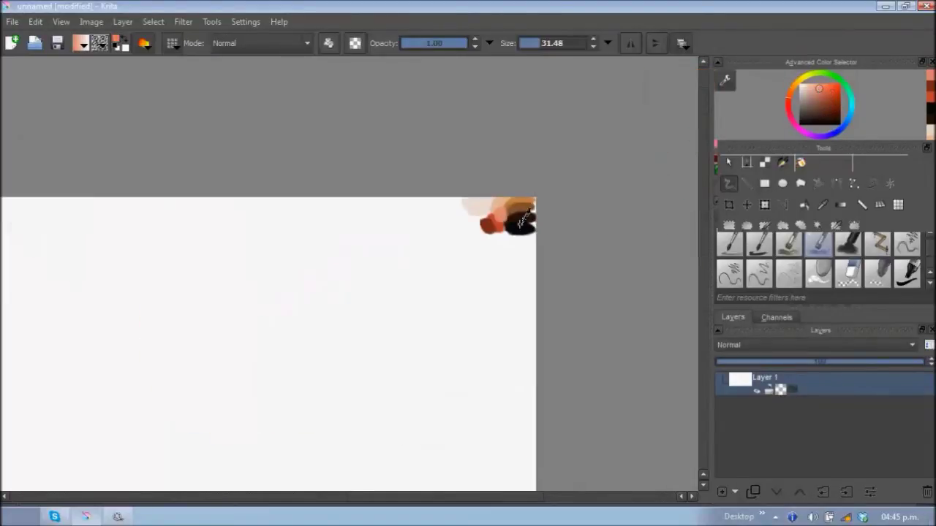
Paint a dark almond-shaped eye and an orange iris crescent inside it
mouse_move(212, 194)
left_mouse_down()
mouse_move(220, 302)
mouse_move(371, 317)
mouse_move(433, 284)
mouse_move(219, 202)
mouse_move(142, 261)
mouse_move(290, 185)
mouse_move(315, 249)
mouse_move(344, 219)
left_mouse_up()
scroll(270, 90, "up", 5)
mouse_move(285, 204)
left_mouse_down()
mouse_move(334, 251)
mouse_move(324, 209)
mouse_move(439, 292)
left_mouse_up()
Darken over the iris to thin the amber crescent, then recentre the small eye
scroll(606, 178, "up", 3)
mouse_move(289, 281)
left_mouse_down()
mouse_move(209, 151)
mouse_move(272, 136)
left_mouse_up()
scroll(314, 282, "down", 5)
scroll(390, 203, "up", 5)
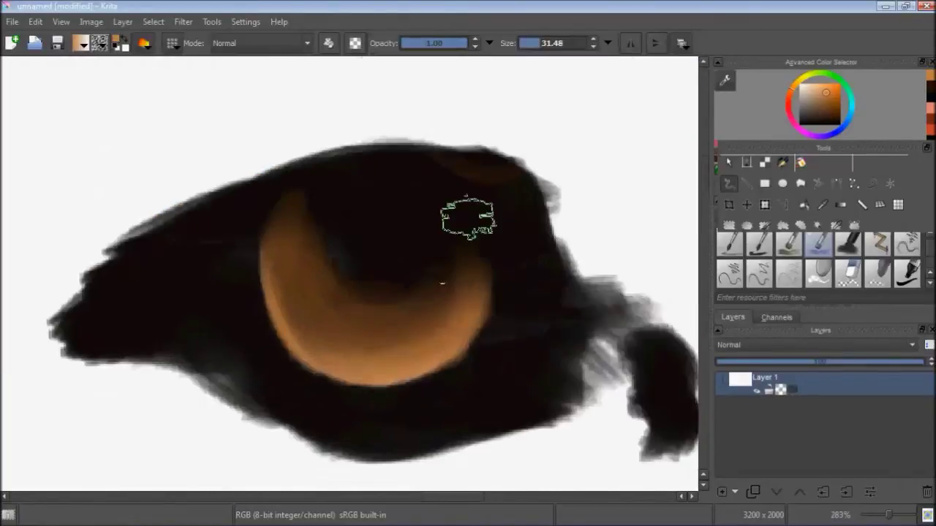
scroll(463, 209, "down", 7)
left_click_drag(291, 268, 444, 168)
Paint peach fur above, beside and below the eye, forming a peach lid
scroll(444, 168, "up", 3)
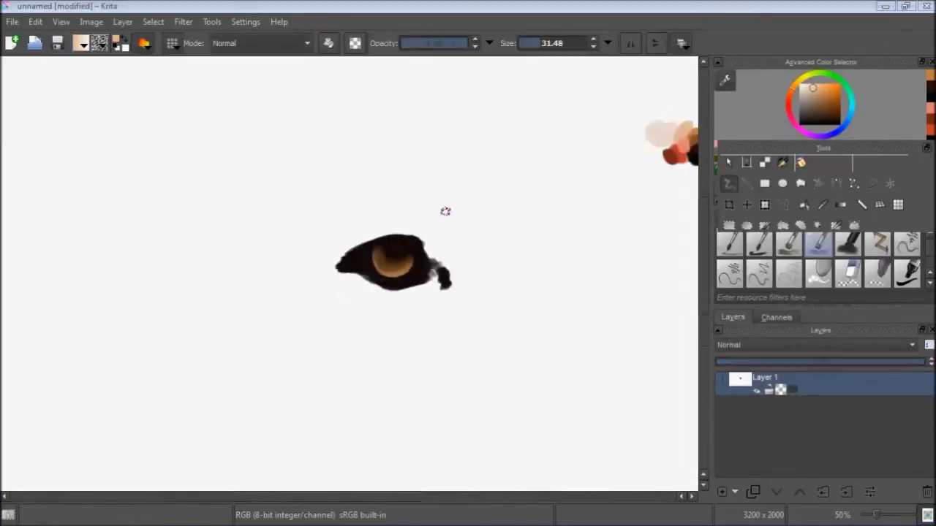
scroll(444, 209, "up", 3)
mouse_move(321, 287)
left_mouse_down()
mouse_move(330, 302)
mouse_move(432, 224)
mouse_move(424, 265)
left_mouse_up()
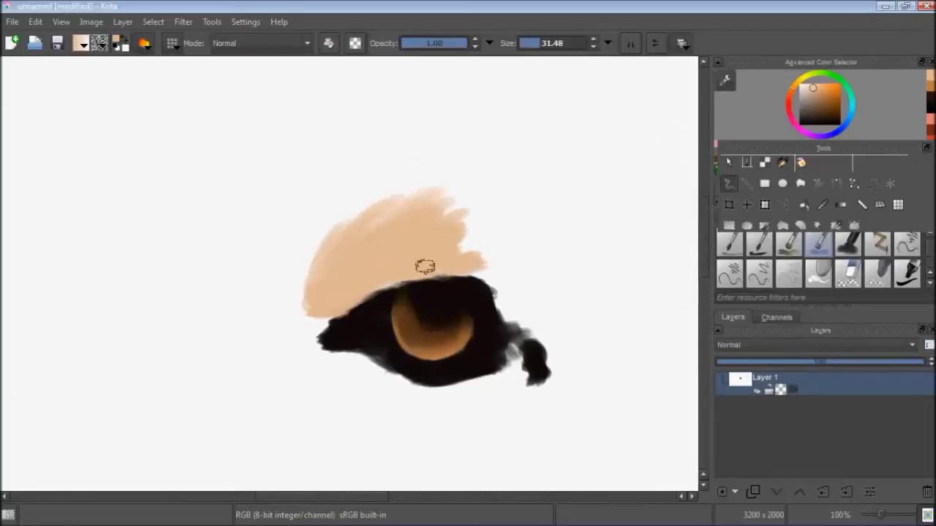
left_click_drag(478, 231, 556, 340)
left_click_drag(504, 278, 475, 226)
left_click_drag(351, 361, 417, 399)
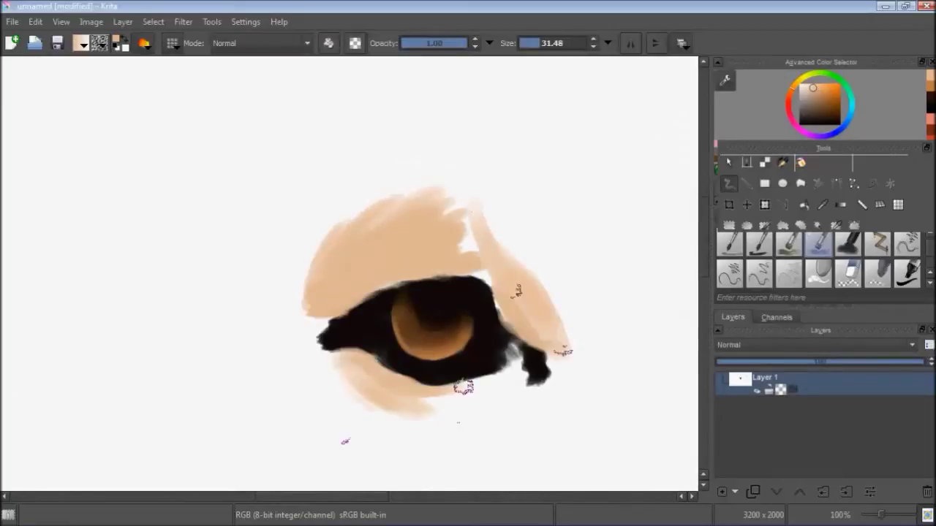
mouse_move(500, 383)
left_mouse_down()
mouse_move(380, 439)
mouse_move(438, 380)
left_mouse_up()
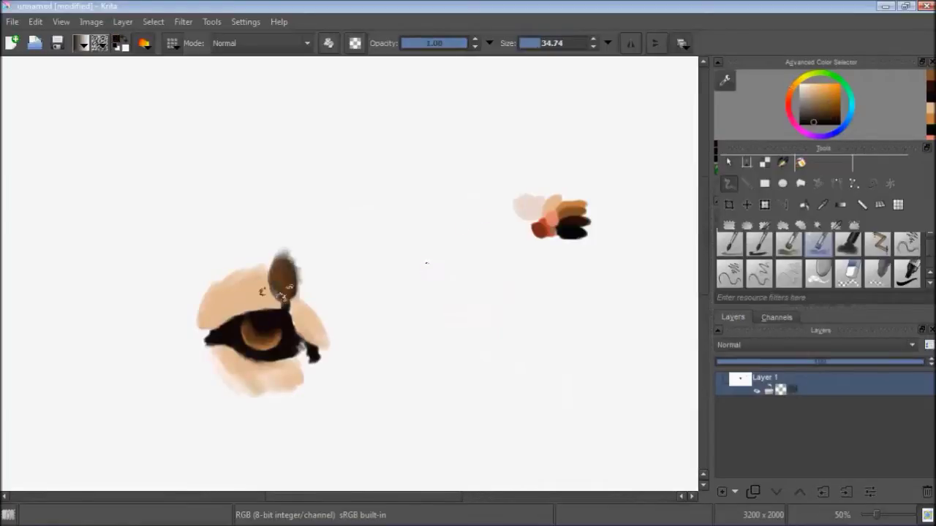
Sample a light peach and darken and blend the iris centre, then zoom out
left_click(280, 293, "ctrl")
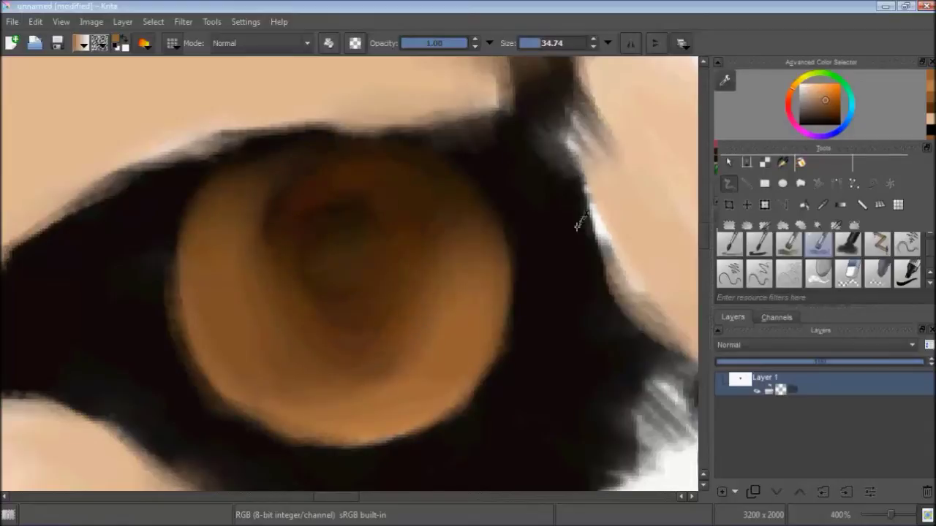
mouse_move(322, 248)
left_mouse_down()
mouse_move(366, 271)
mouse_move(338, 177)
mouse_move(234, 350)
mouse_move(334, 167)
mouse_move(417, 271)
mouse_move(482, 282)
left_mouse_up()
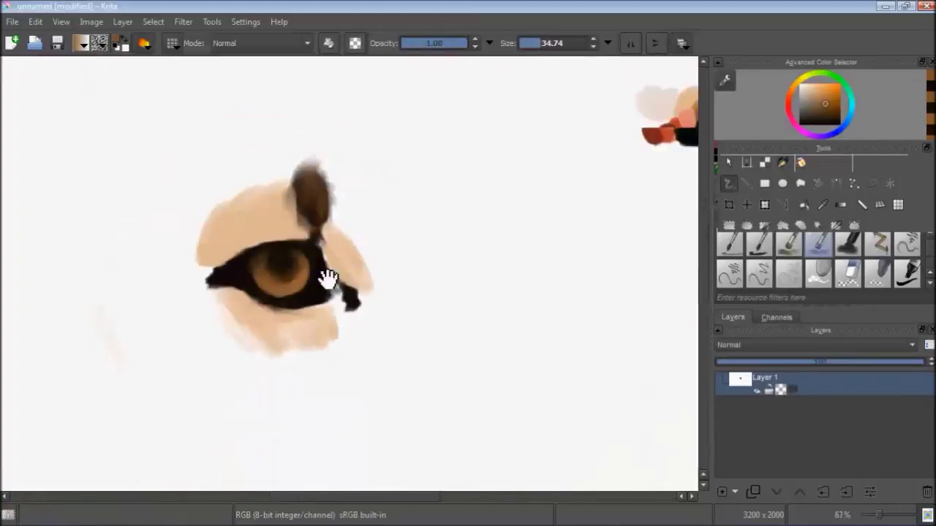
key("minus")
Block in the orange forehead and head top with broad orange strokes
left_click_drag(192, 265, 282, 155)
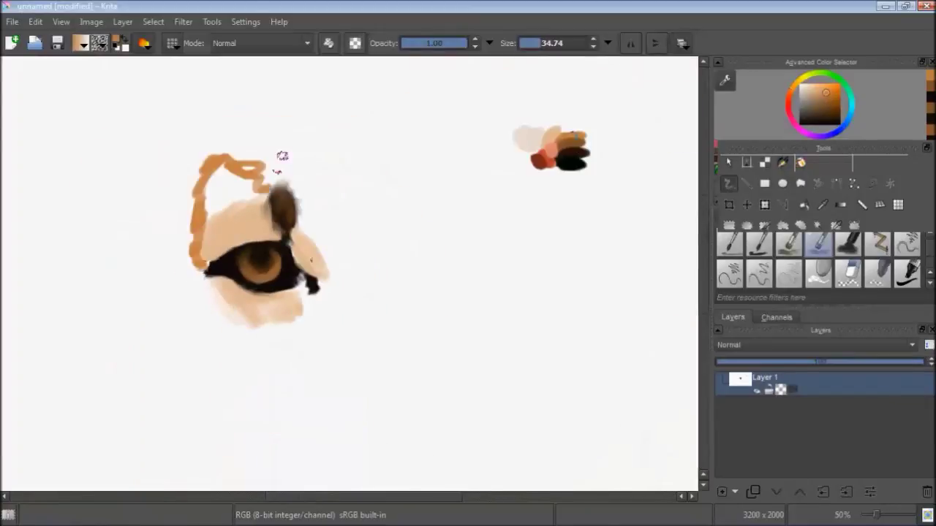
left_click_drag(350, 214, 297, 183)
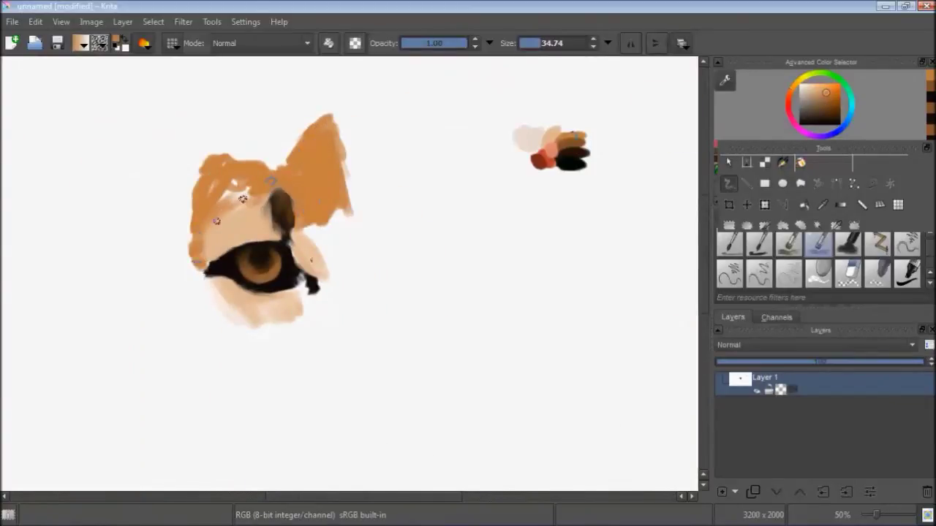
left_click_drag(351, 219, 321, 307)
mouse_move(366, 263)
left_mouse_down()
mouse_move(390, 112)
mouse_move(446, 292)
left_mouse_up()
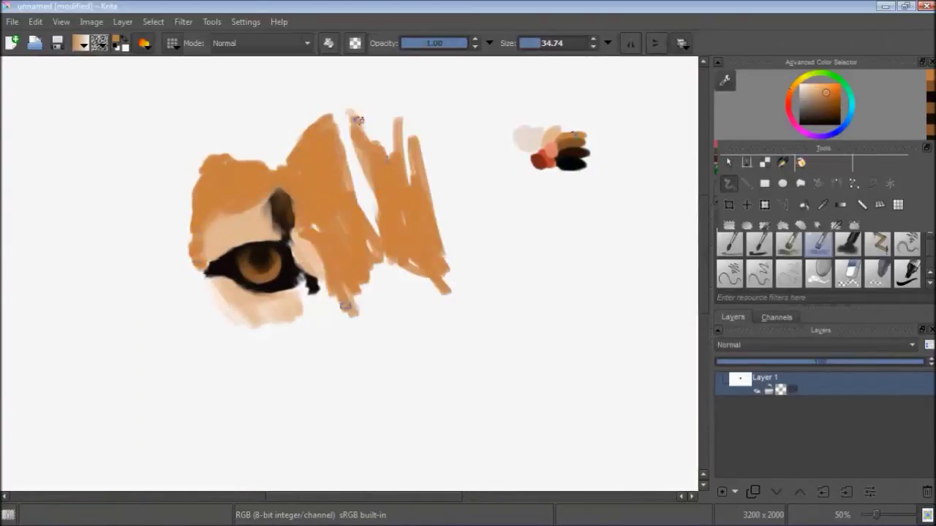
left_click_drag(350, 117, 406, 219)
Paint a light beige muzzle with grey-brown shading under the eye
mouse_move(366, 313)
left_mouse_down()
mouse_move(449, 330)
mouse_move(395, 292)
left_mouse_up()
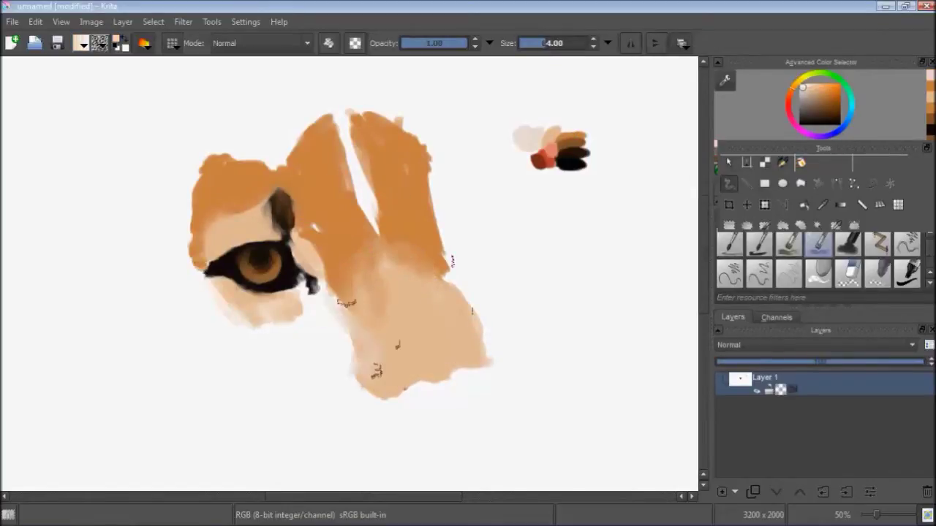
mouse_move(314, 285)
left_mouse_down()
mouse_move(365, 380)
mouse_move(322, 316)
mouse_move(361, 347)
left_mouse_up()
left_click(499, 175, "ctrl")
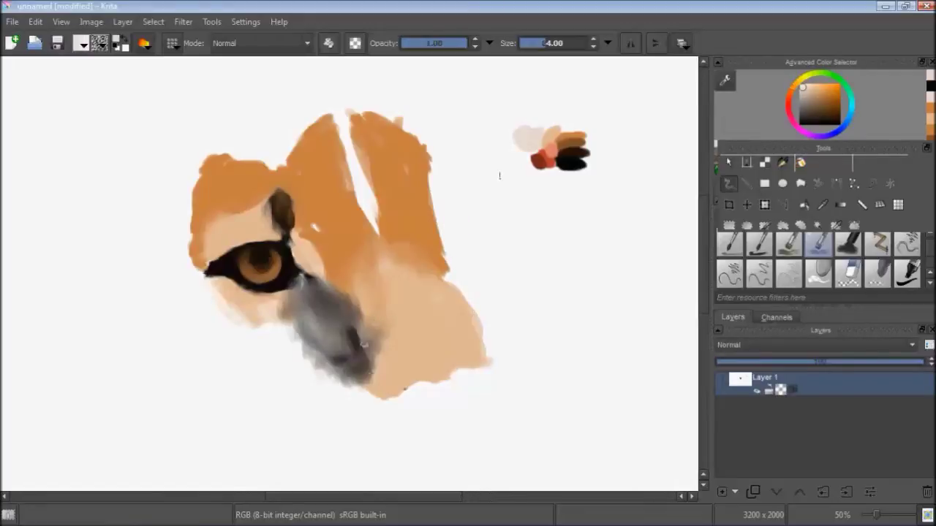
left_click_drag(461, 369, 389, 334)
left_click(334, 316, "ctrl")
left_click_drag(334, 316, 398, 308)
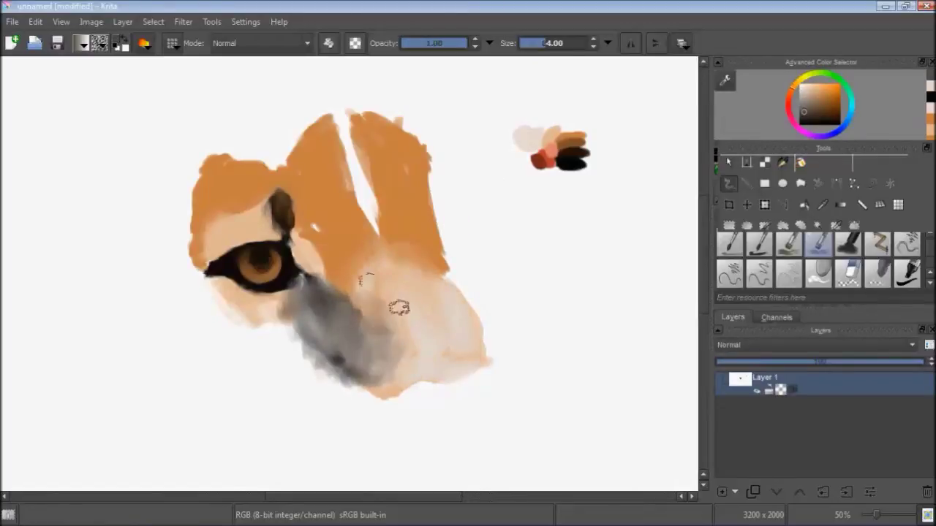
left_click_drag(323, 292, 303, 303)
Add a brown stroke above the eye and dark brown forehead stripes
left_click(337, 249, "ctrl")
left_click_drag(337, 248, 294, 220)
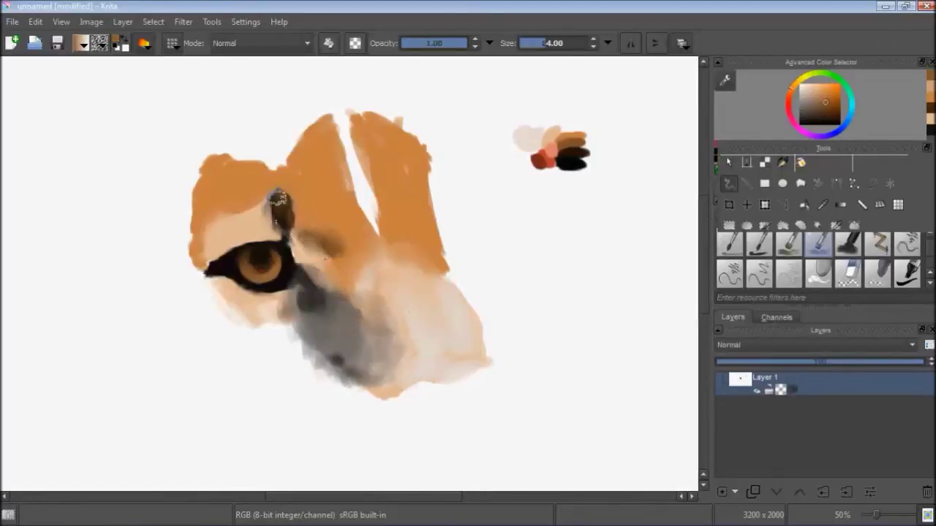
left_click_drag(369, 216, 338, 108)
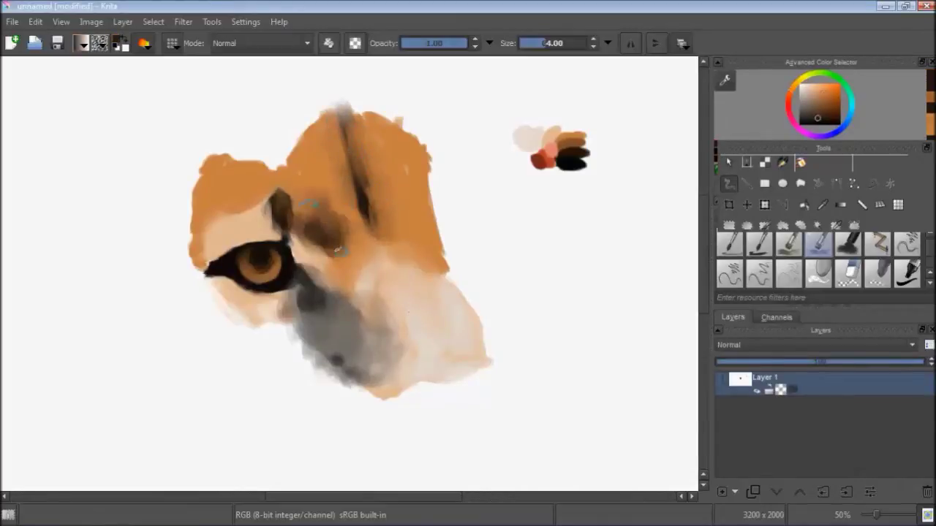
left_click(407, 164, "ctrl")
mouse_move(438, 242)
left_mouse_down()
mouse_move(407, 164)
mouse_move(461, 245)
mouse_move(435, 168)
left_mouse_up()
left_click_drag(444, 249, 403, 167)
left_click(399, 168, "ctrl")
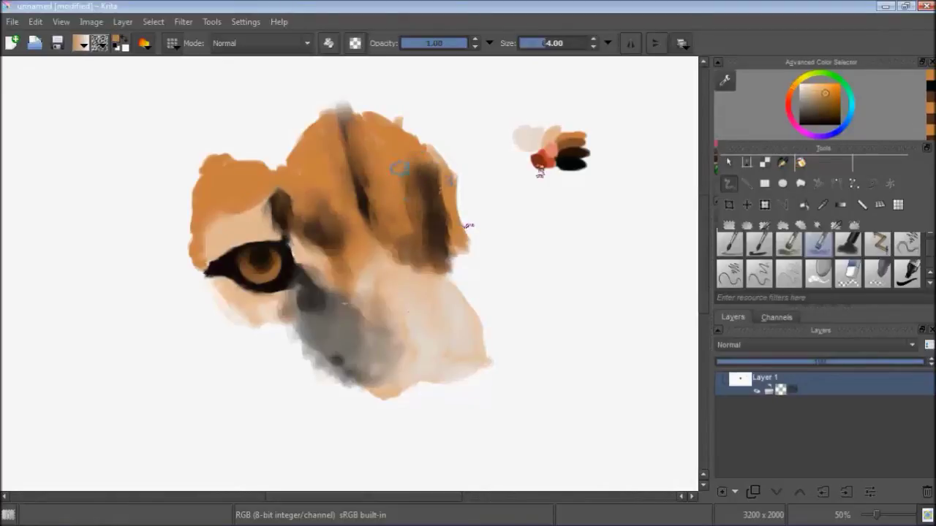
Reset to black and outline the nose in a loop below the muzzle
key("d")
left_click_drag(354, 393, 381, 410)
left_click_drag(432, 387, 418, 427)
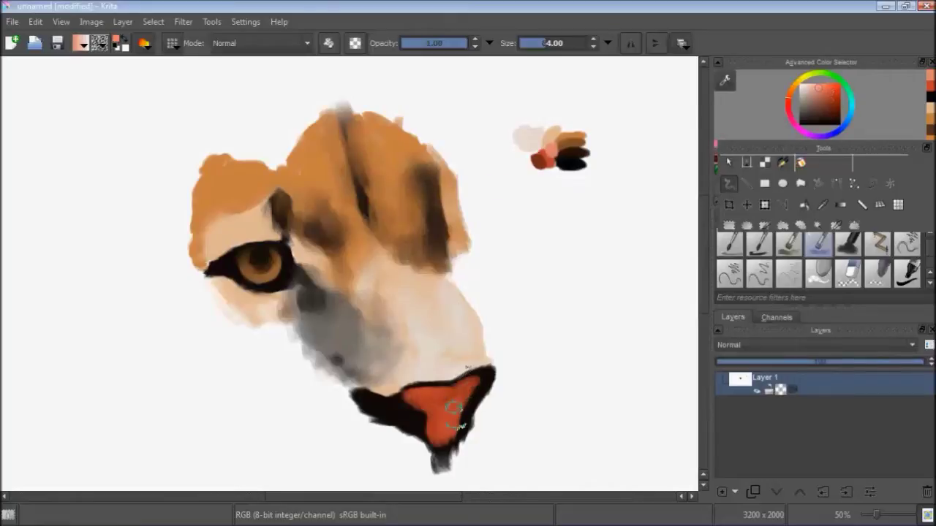
Paint light beige patches below and over the top edge of the red-orange nose
left_click(461, 429, "ctrl")
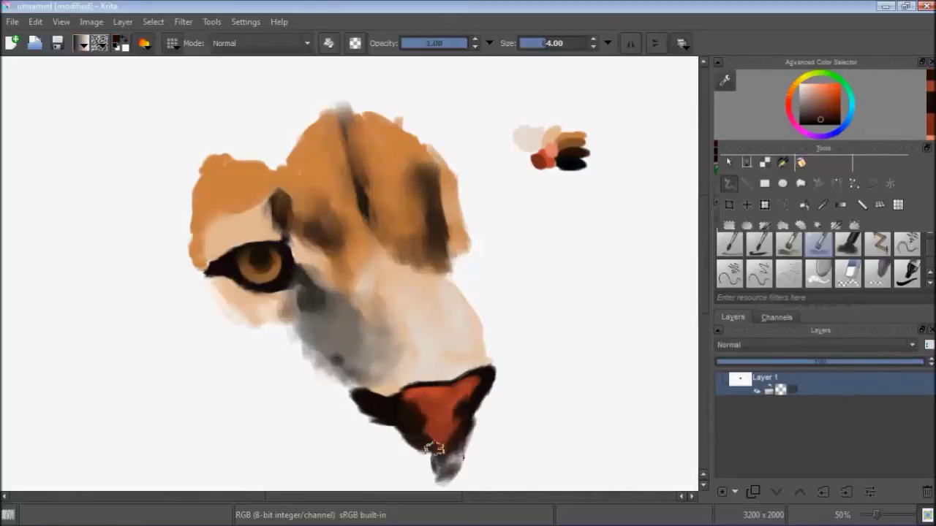
left_click(528, 136, "ctrl")
left_click_drag(397, 230, 434, 175)
left_click_drag(446, 387, 380, 438)
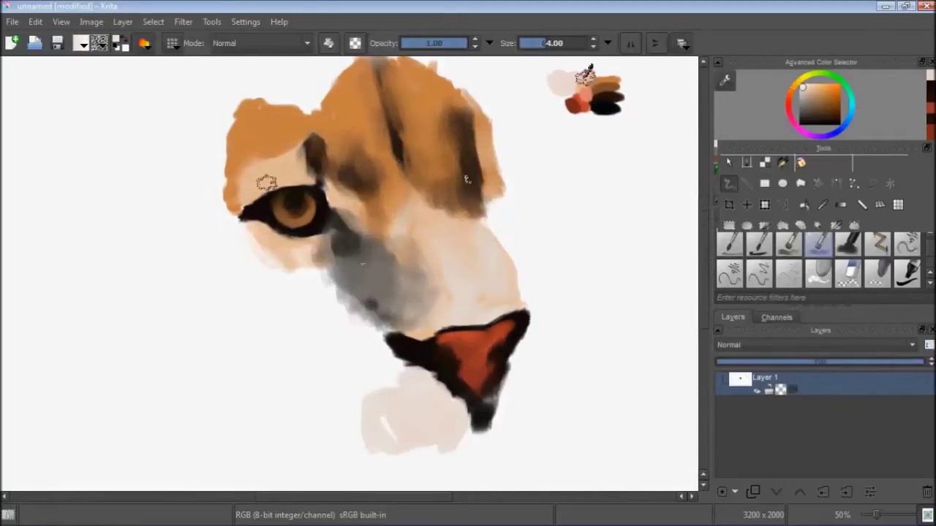
left_click_drag(468, 300, 445, 334)
Paint black fur below the nose and blend light beige over the chin
left_click(495, 370, "ctrl")
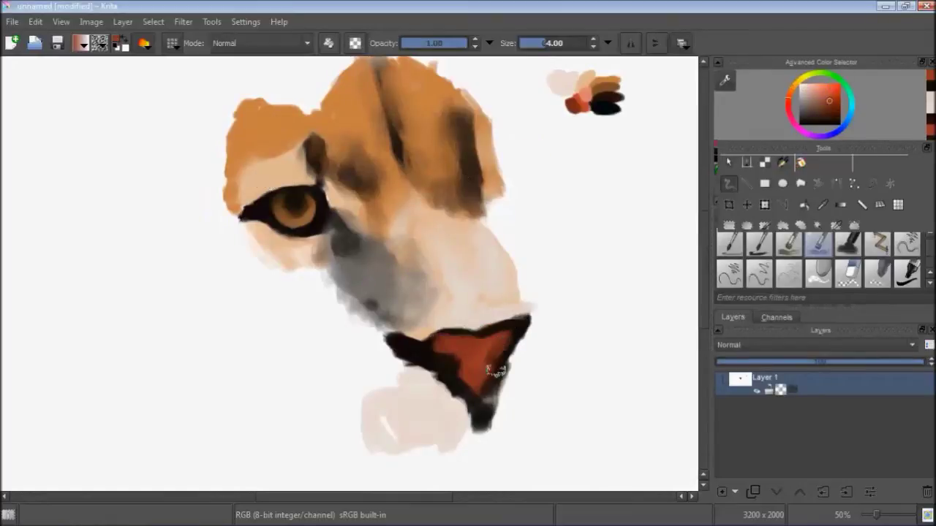
key("d")
mouse_move(314, 355)
left_mouse_down()
mouse_move(334, 386)
mouse_move(409, 439)
mouse_move(521, 436)
mouse_move(479, 376)
left_mouse_up()
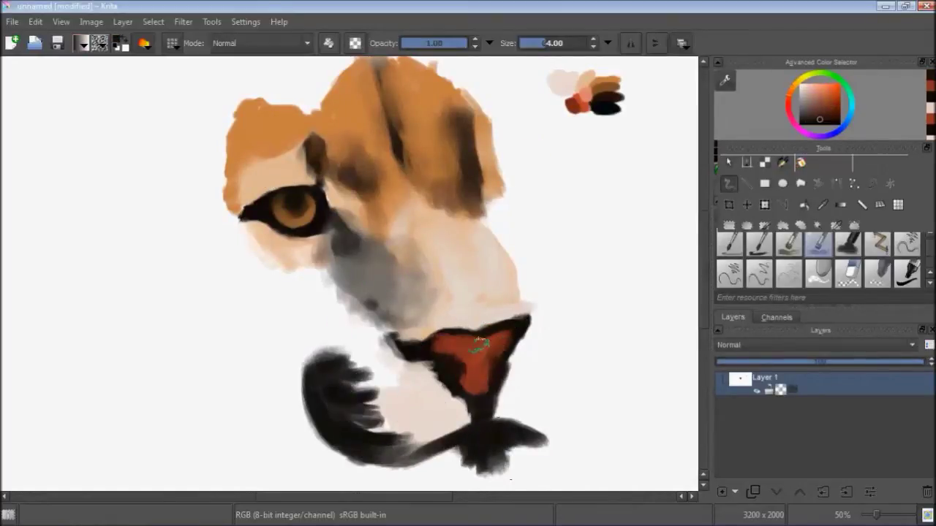
left_click(468, 322, "ctrl")
left_click_drag(519, 321, 454, 324)
mouse_move(453, 428)
left_mouse_down()
mouse_move(314, 349)
mouse_move(397, 406)
left_mouse_up()
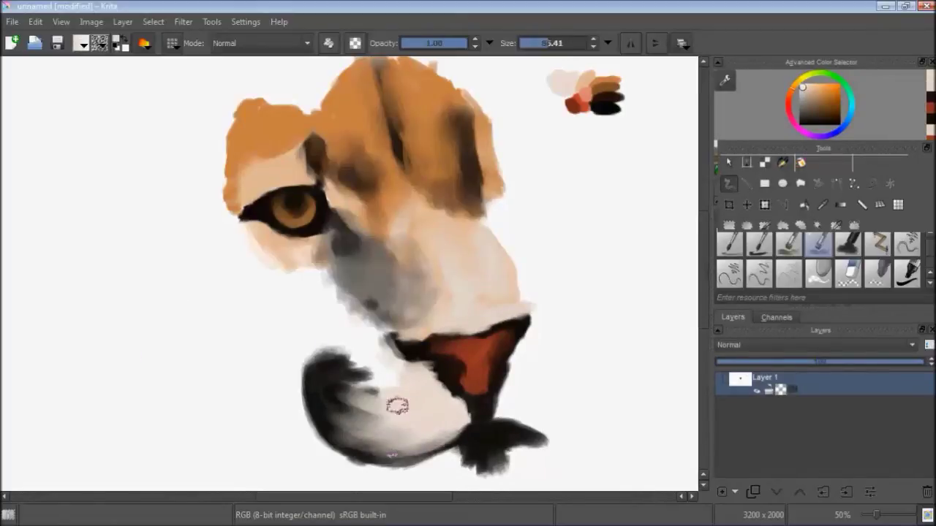
Repaint the chin top in warmer beige and lighten the patch under the eye
left_click(432, 234, "ctrl")
left_click_drag(322, 270, 336, 358)
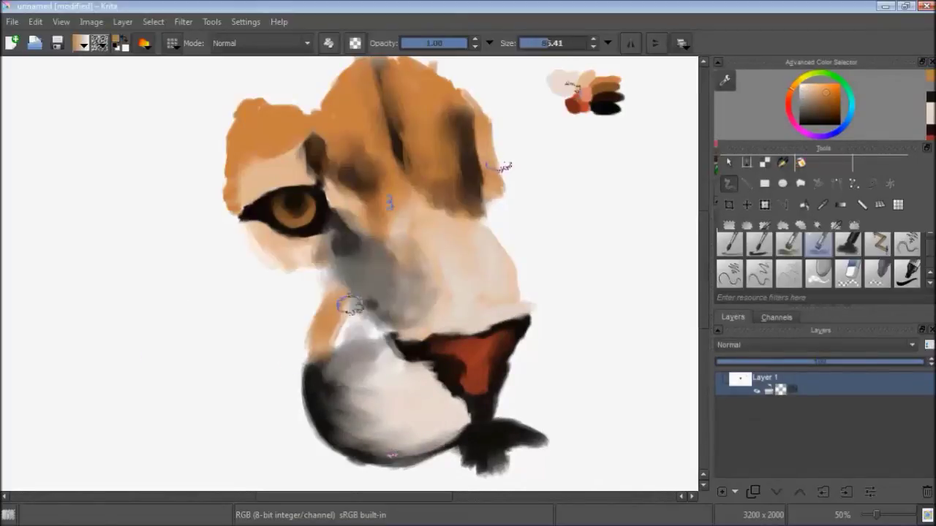
left_click(570, 77, "ctrl")
left_click_drag(314, 267, 263, 191)
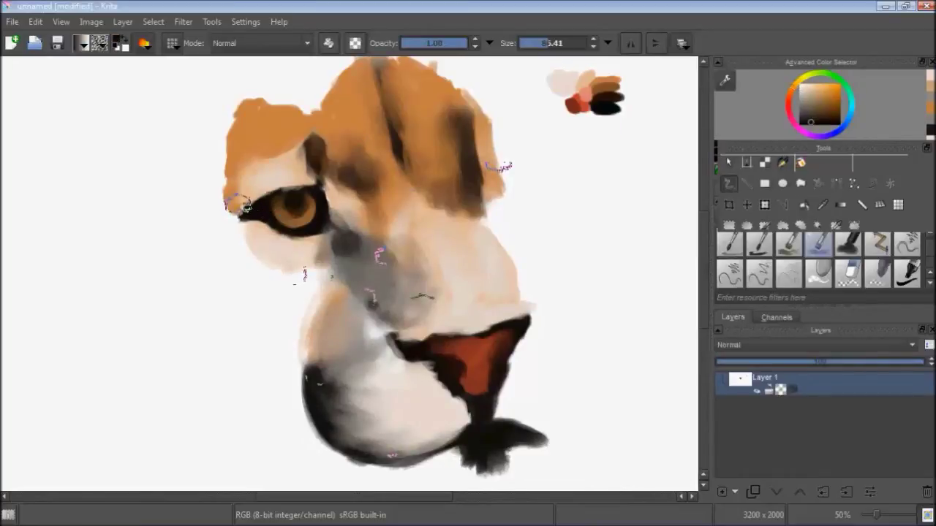
Repaint the iris and lower lid in brown and sample a near-black brown
left_click(300, 215, "ctrl")
left_click_drag(299, 216, 293, 197)
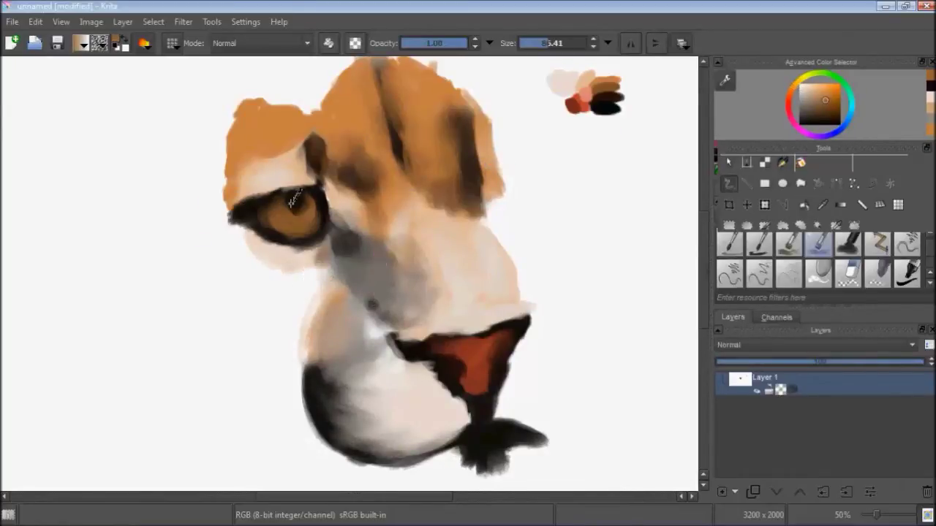
scroll(307, 208, "up", 4)
left_click(365, 293, "ctrl")
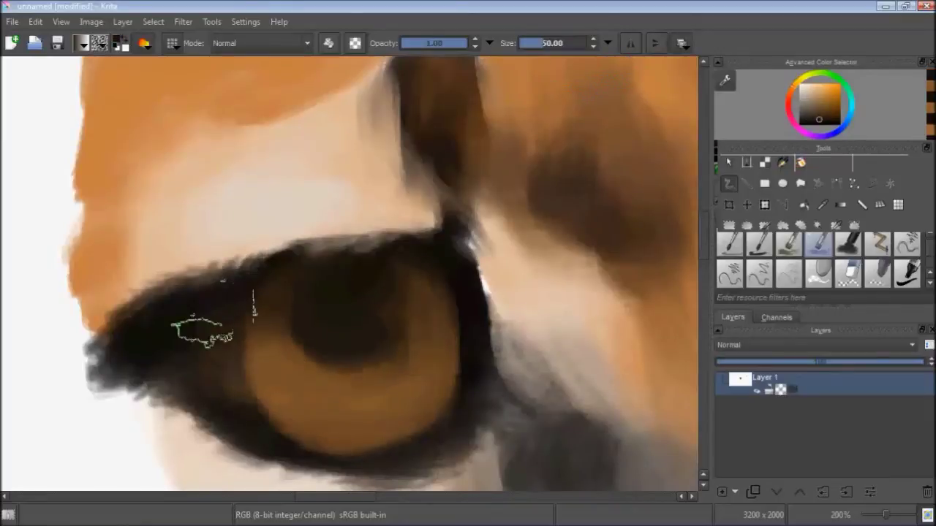
Sample a darker brown and, zoomed out, paint a curved stroke right of the nose
scroll(307, 377, "down", 2)
scroll(439, 251, "down", 2)
scroll(329, 336, "up", 3)
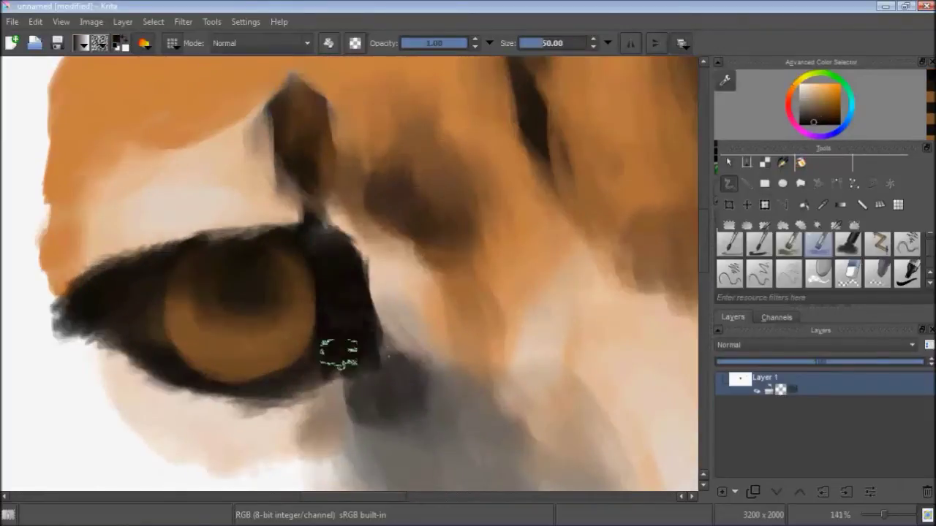
left_click(296, 381, "ctrl")
scroll(271, 205, "down", 1)
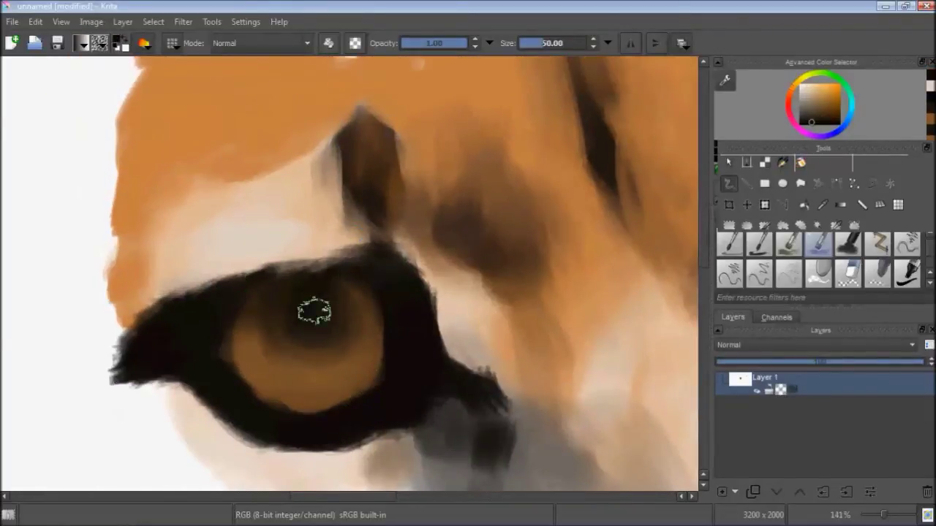
scroll(314, 310, "down", 1)
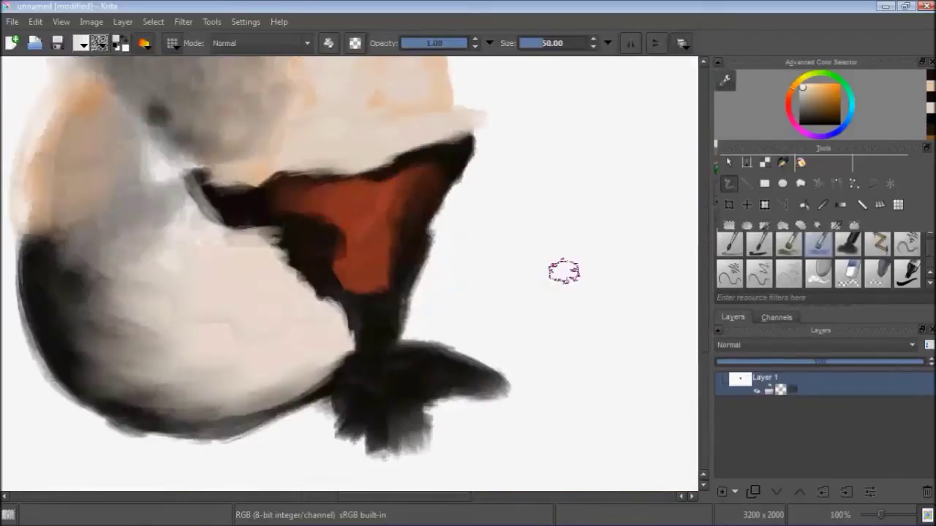
scroll(302, 278, "down", 1)
mouse_move(432, 203)
left_mouse_down()
mouse_move(447, 345)
mouse_move(455, 255)
mouse_move(460, 342)
mouse_move(502, 272)
left_mouse_up()
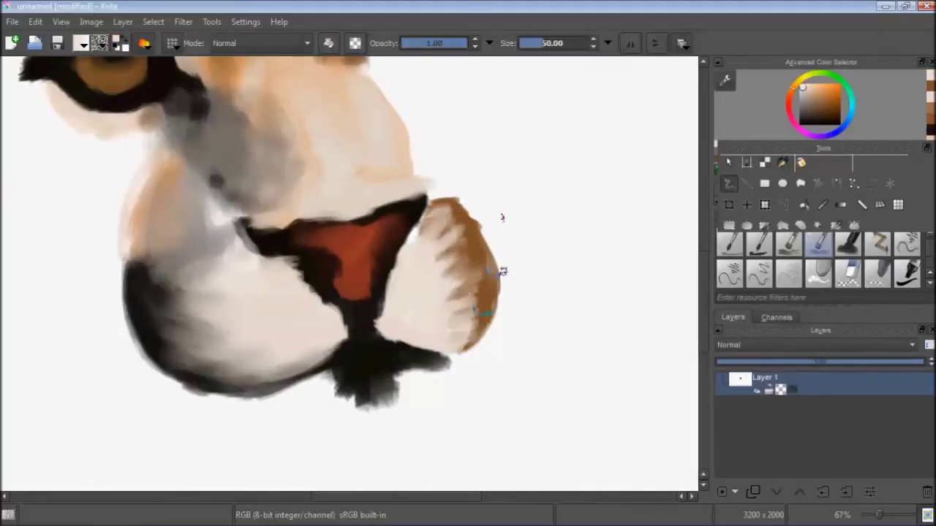
Widen the left cheek with blended brown and cream fur strokes
mouse_move(433, 214)
left_mouse_down()
mouse_move(411, 271)
mouse_move(453, 293)
left_mouse_up()
left_click_drag(468, 234, 463, 278)
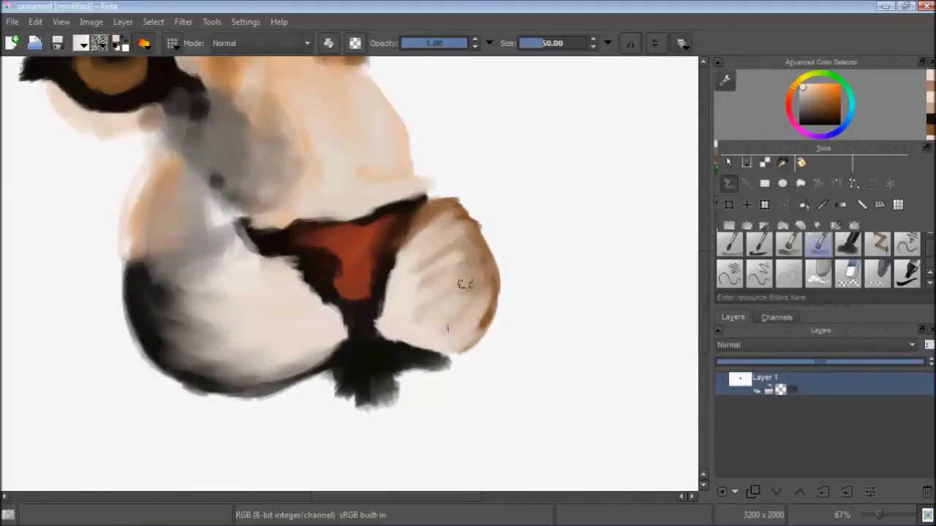
scroll(486, 322, "down", 2)
mouse_move(340, 241)
left_mouse_down()
mouse_move(289, 300)
mouse_move(380, 259)
left_mouse_up()
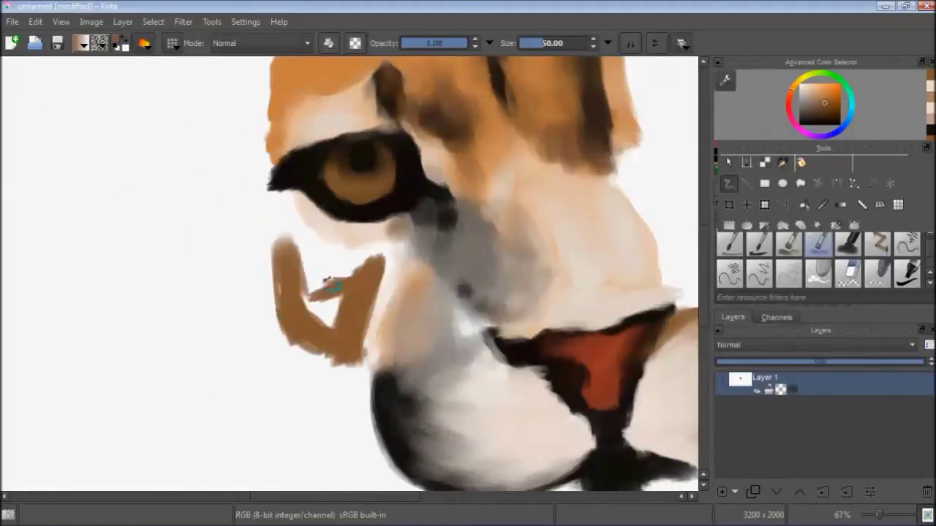
left_click_drag(285, 234, 329, 321)
left_click_drag(315, 243, 365, 285)
left_click_drag(299, 209, 263, 307)
left_click_drag(271, 212, 380, 351)
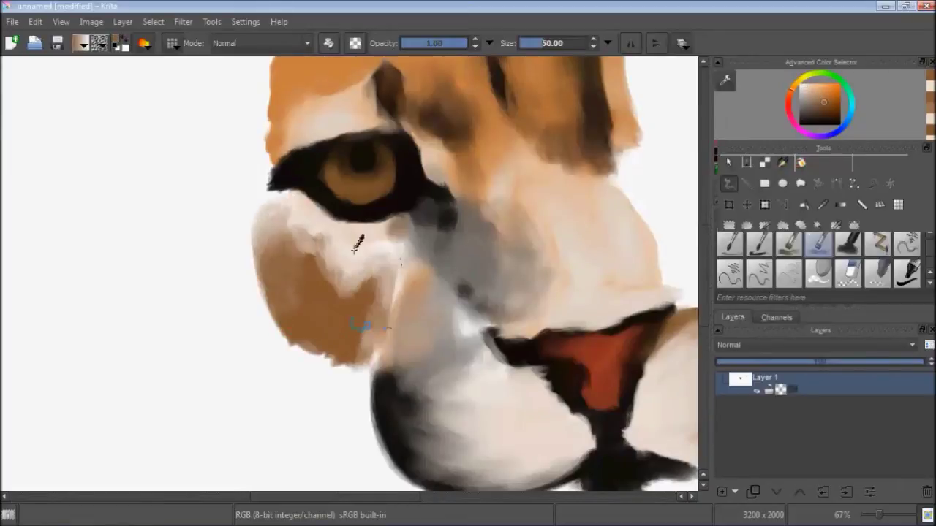
left_click_drag(366, 271, 392, 226)
scroll(429, 198, "down", 3)
scroll(429, 199, "up", 3)
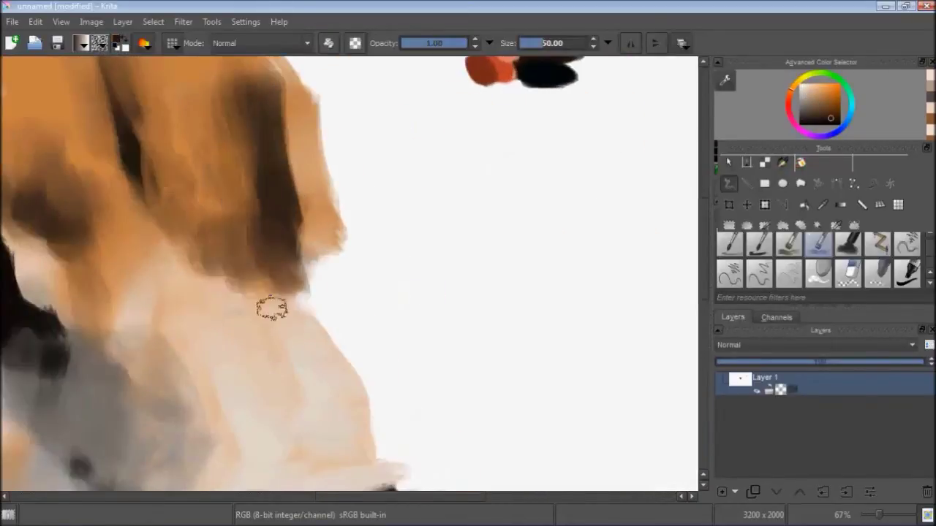
Paint a dark-brown edge band curling into a ring around the right eye, filled orange-brown
left_click_drag(299, 262, 366, 413)
mouse_move(377, 350)
left_mouse_down()
mouse_move(411, 434)
mouse_move(309, 266)
mouse_move(344, 315)
left_mouse_up()
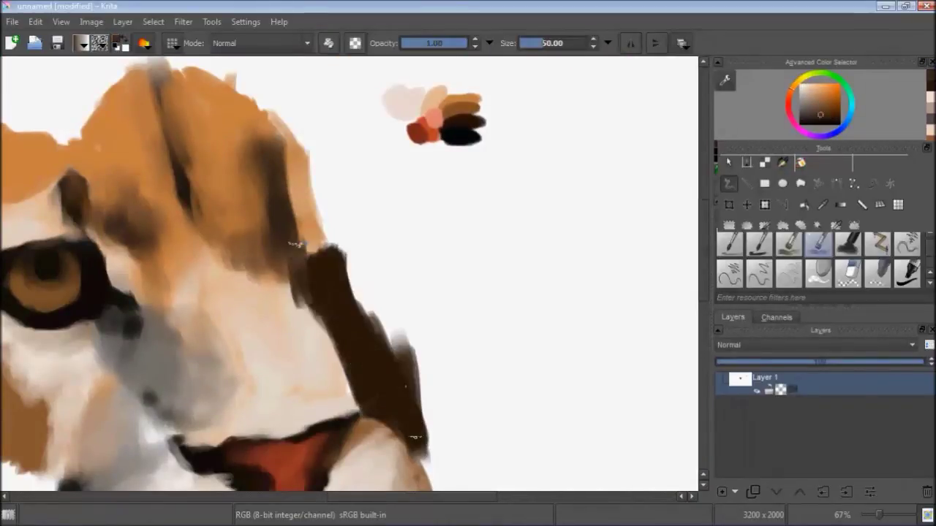
mouse_move(314, 263)
left_mouse_down()
mouse_move(332, 343)
mouse_move(351, 353)
left_mouse_up()
scroll(351, 353, "down", 3)
scroll(409, 334, "up", 4)
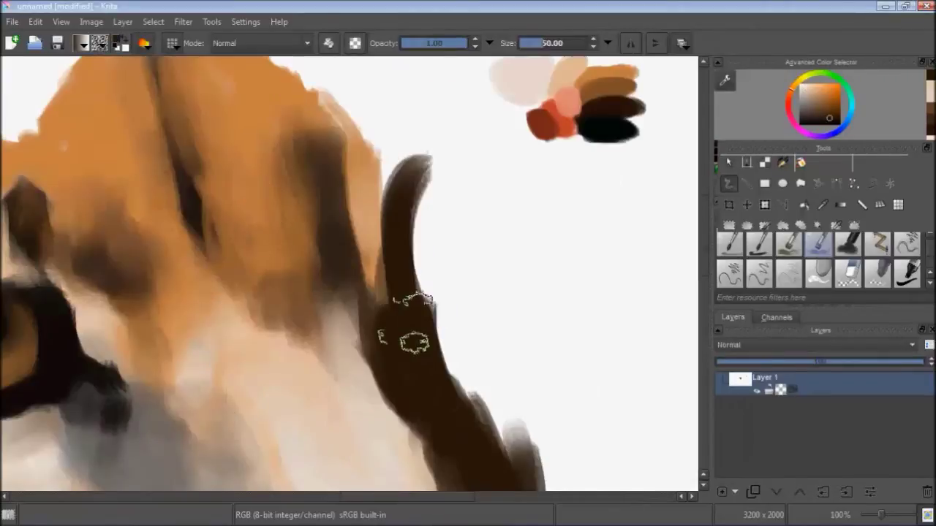
mouse_move(409, 321)
left_mouse_down()
mouse_move(444, 204)
mouse_move(584, 232)
left_mouse_up()
mouse_move(562, 252)
left_mouse_down()
mouse_move(443, 306)
mouse_move(456, 209)
mouse_move(480, 309)
mouse_move(468, 409)
left_mouse_up()
left_click_drag(507, 226, 439, 263)
mouse_move(374, 307)
left_mouse_down()
mouse_move(438, 314)
mouse_move(388, 278)
mouse_move(437, 278)
mouse_move(396, 242)
left_mouse_up()
Cover the brown outline with orange fur and darken the pupil inside an amber iris ring
left_click(366, 307, "ctrl")
mouse_move(309, 209)
left_mouse_down()
mouse_move(324, 378)
mouse_move(325, 169)
left_mouse_up()
scroll(384, 319, "up", 2)
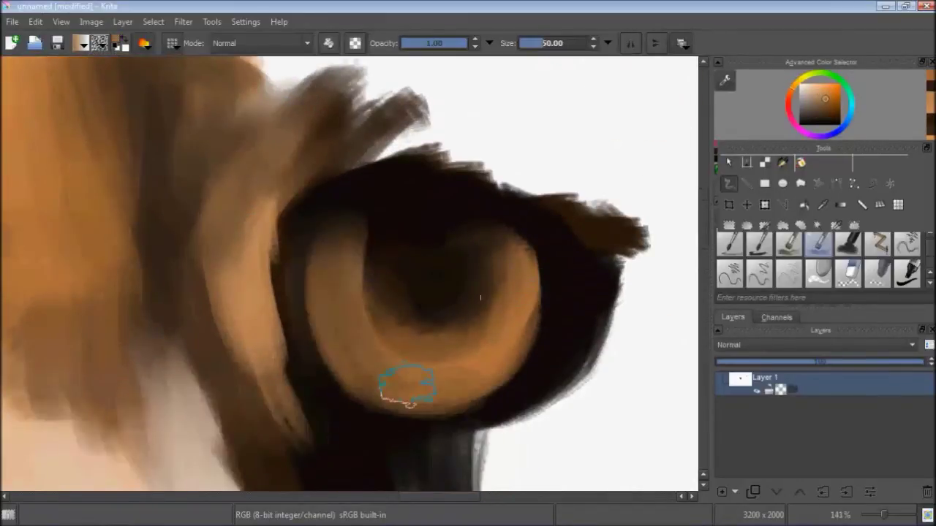
scroll(417, 358, "down", 2)
scroll(363, 227, "up", 1)
left_click_drag(363, 226, 431, 212)
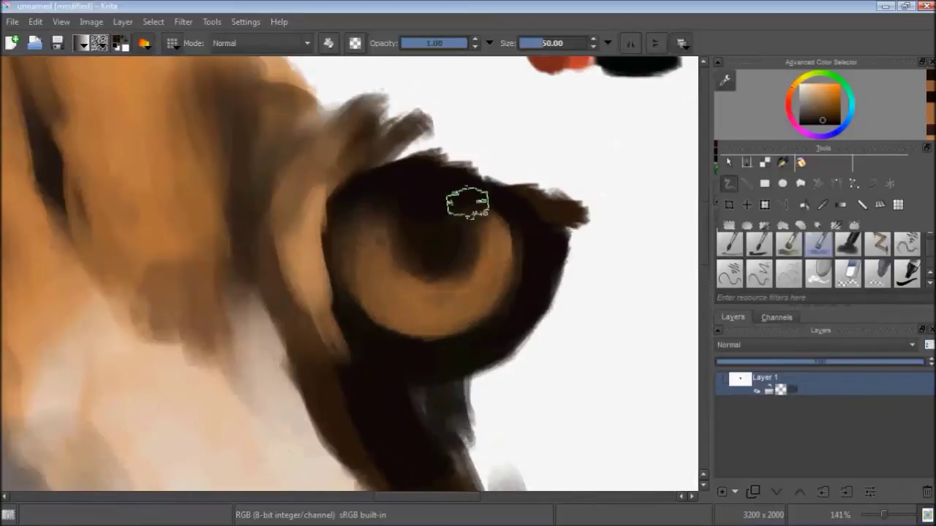
scroll(467, 203, "down", 2)
scroll(391, 334, "up", 2)
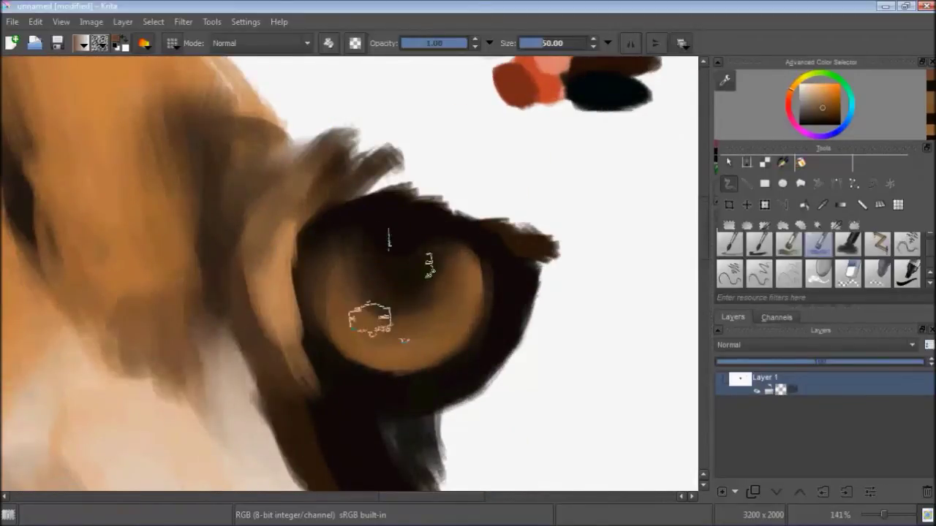
scroll(376, 238, "up", 1)
scroll(454, 248, "down", 1)
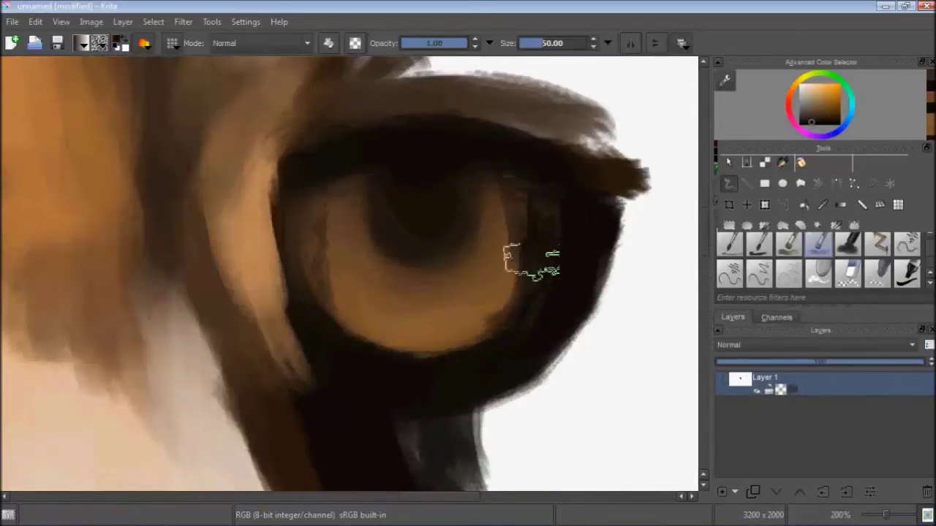
scroll(409, 212, "down", 1)
scroll(391, 307, "down", 1)
scroll(394, 353, "up", 3)
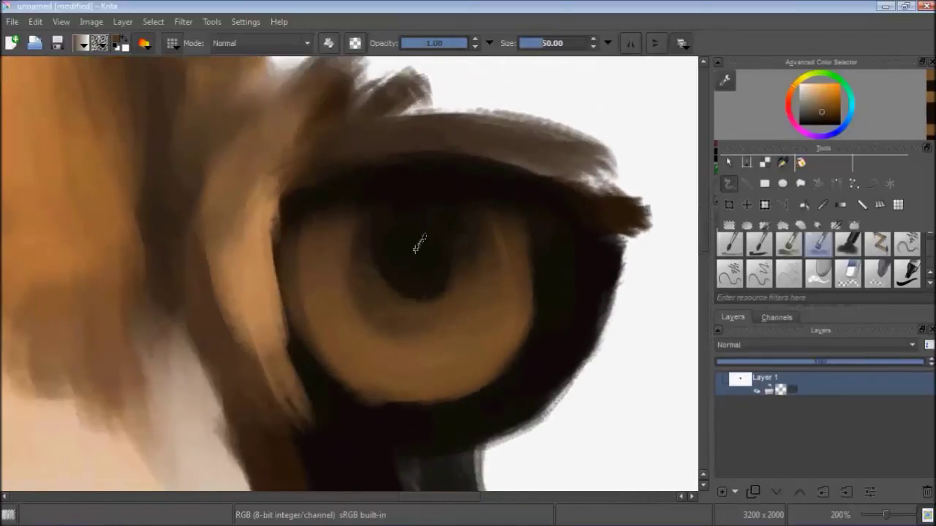
scroll(387, 219, "down", 2)
scroll(442, 263, "down", 1)
scroll(441, 263, "up", 3)
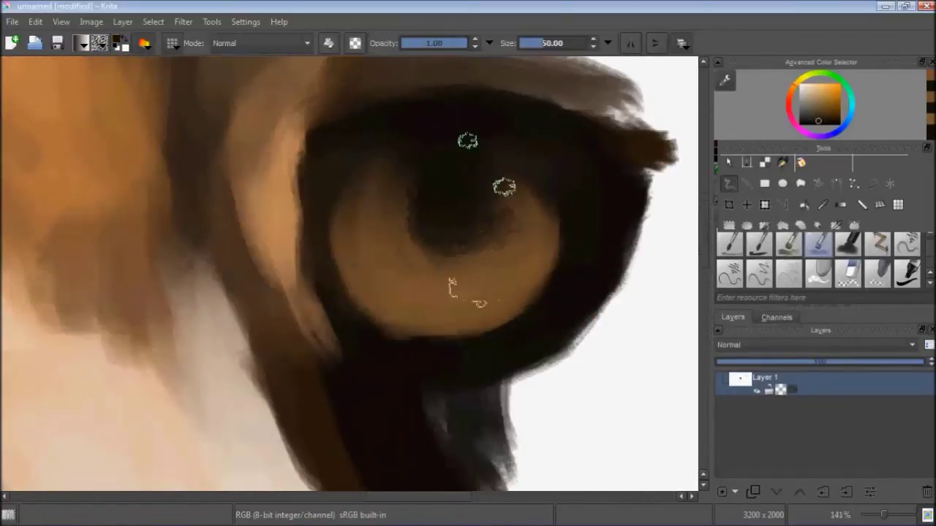
scroll(468, 146, "down", 2)
scroll(511, 183, "up", 1)
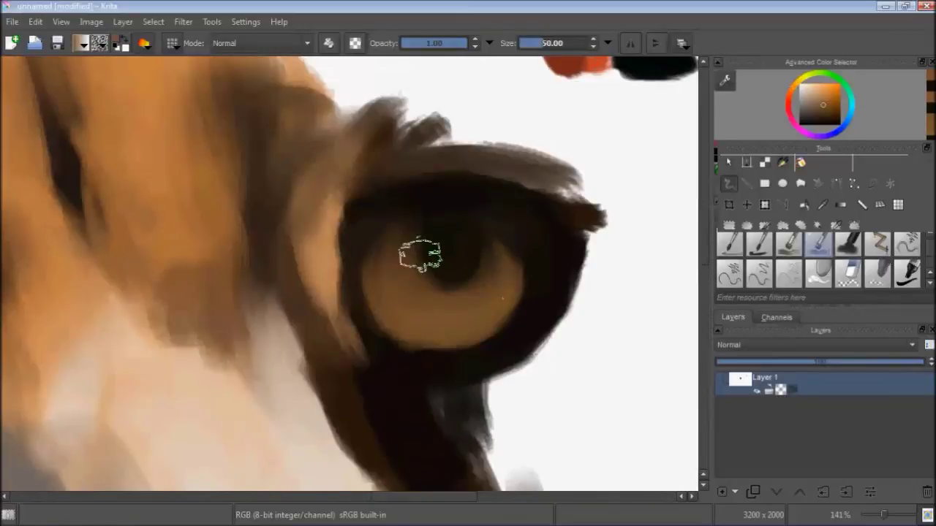
scroll(420, 254, "down", 3)
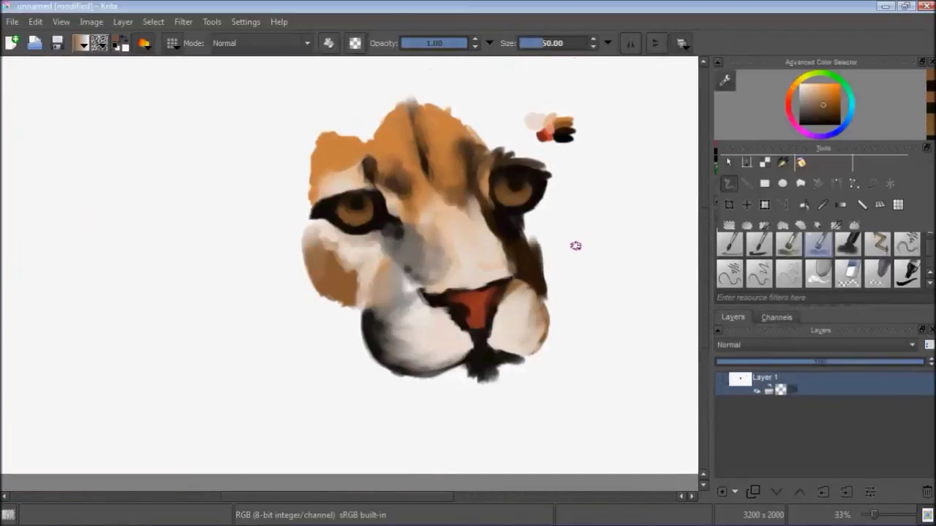
scroll(512, 190, "up", 2)
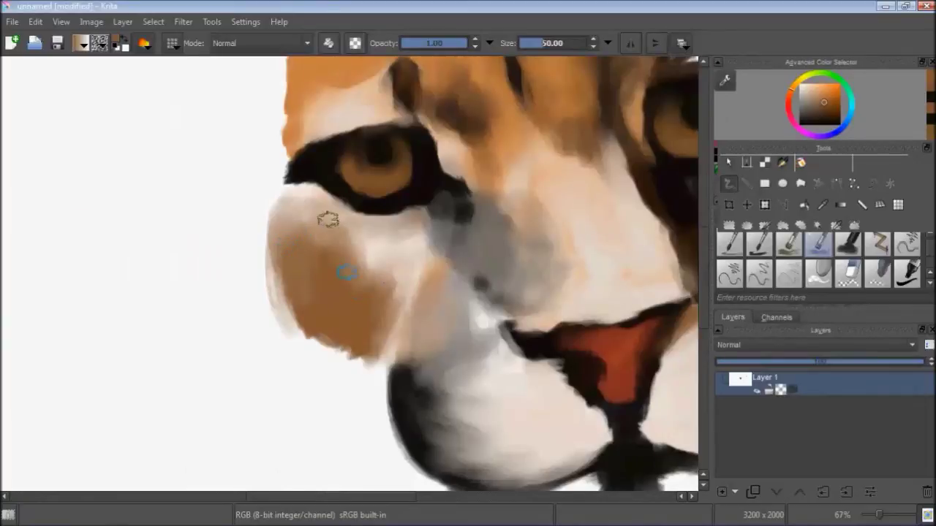
Paint orange fur down the left cheek edge and a large patch left of the eye
scroll(327, 220, "down", 2)
scroll(328, 220, "up", 1)
left_click_drag(365, 311, 351, 424)
left_click_drag(274, 223, 314, 300)
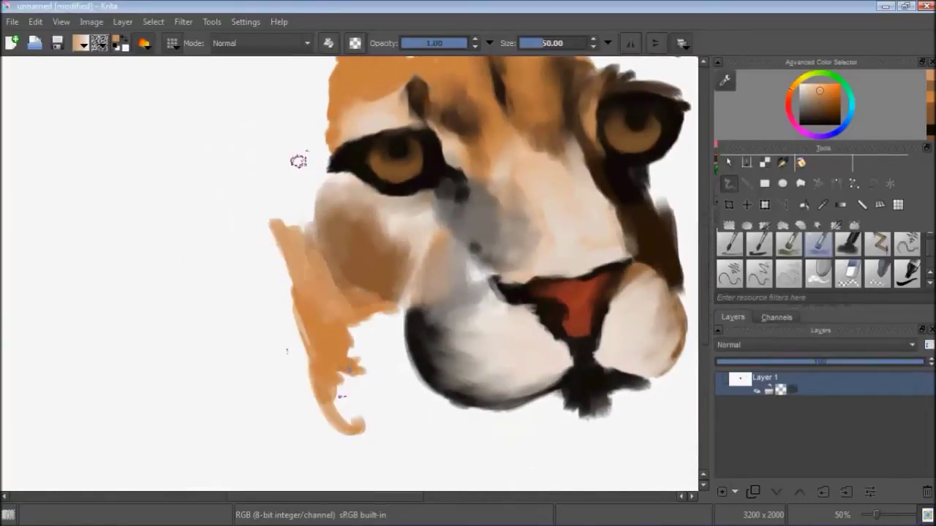
mouse_move(298, 161)
left_mouse_down()
mouse_move(249, 204)
mouse_move(272, 259)
left_mouse_up()
Paint cream strokes along the lower cheek and chin with an orange-brown accent
left_click(343, 168, "ctrl")
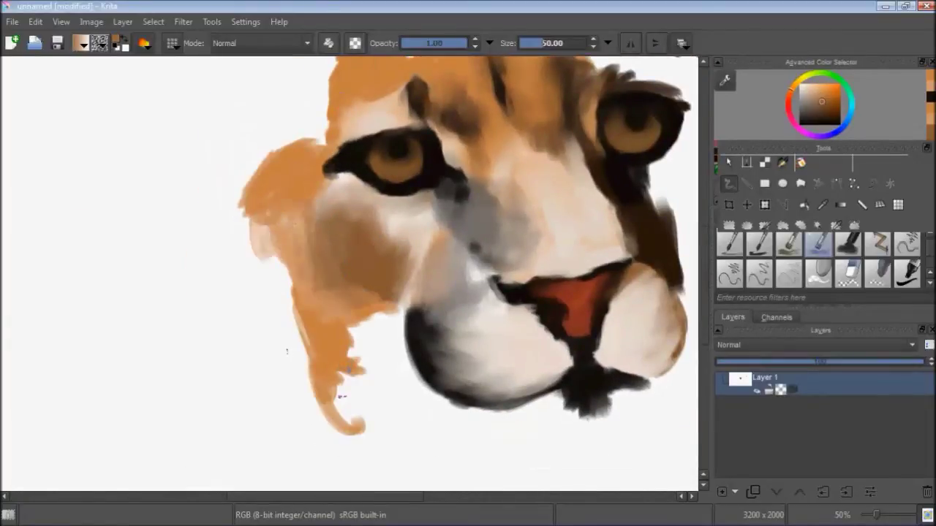
left_click_drag(594, 310, 543, 212)
mouse_move(324, 229)
left_mouse_down()
mouse_move(309, 244)
mouse_move(574, 328)
mouse_move(565, 348)
left_mouse_up()
left_click_drag(373, 302, 406, 321)
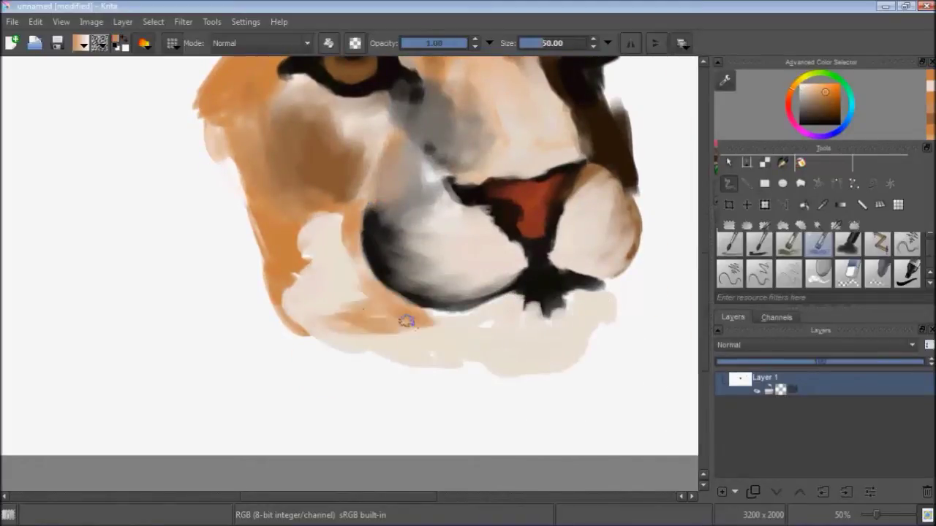
left_click_drag(323, 295, 327, 291)
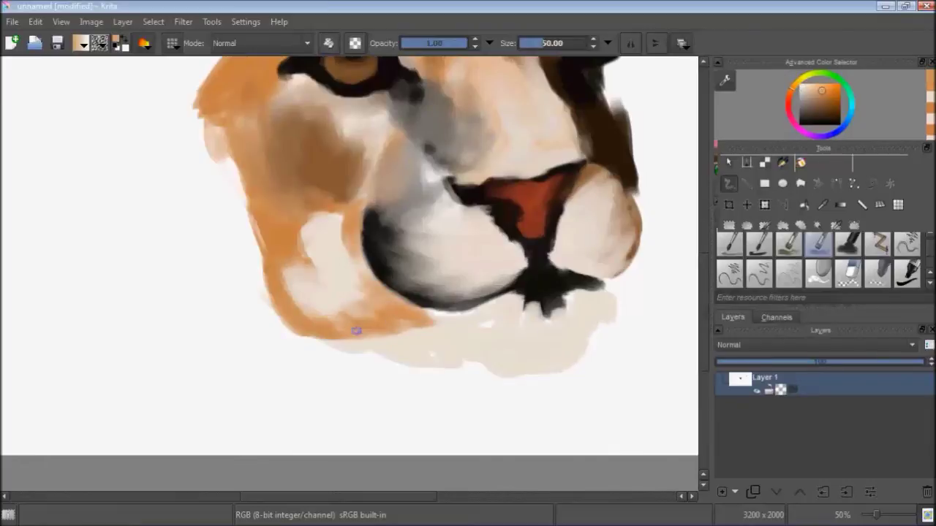
Add brown fur across the chin, blend with light beige, and add dark grey below the nose
left_click_drag(344, 372, 293, 402)
left_click_drag(439, 344, 468, 402)
left_click_drag(526, 333, 497, 402)
left_click_drag(504, 344, 358, 394)
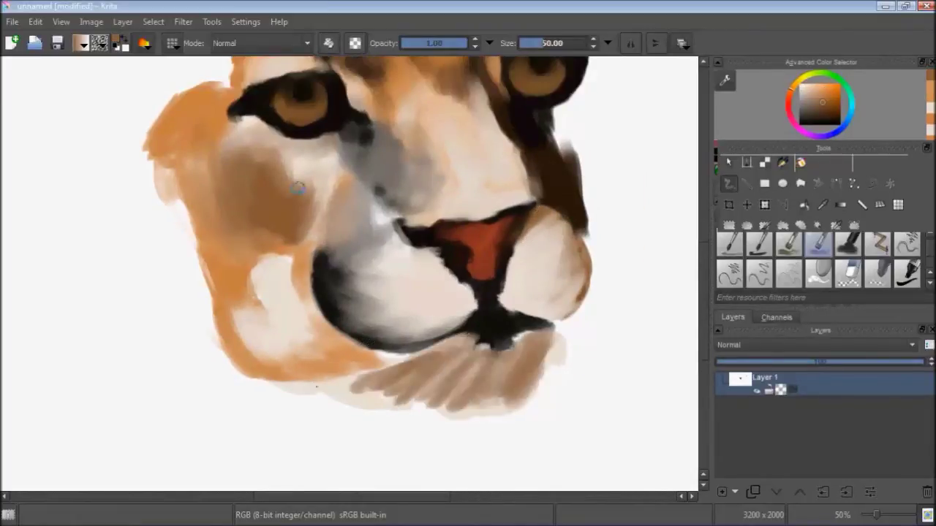
left_click_drag(549, 345, 549, 334)
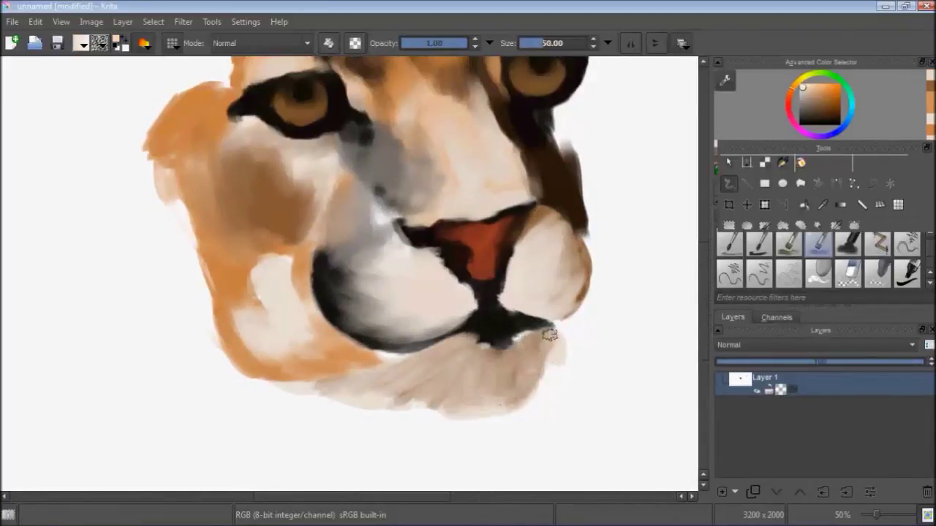
left_click(480, 324, "ctrl")
left_click_drag(480, 324, 514, 369)
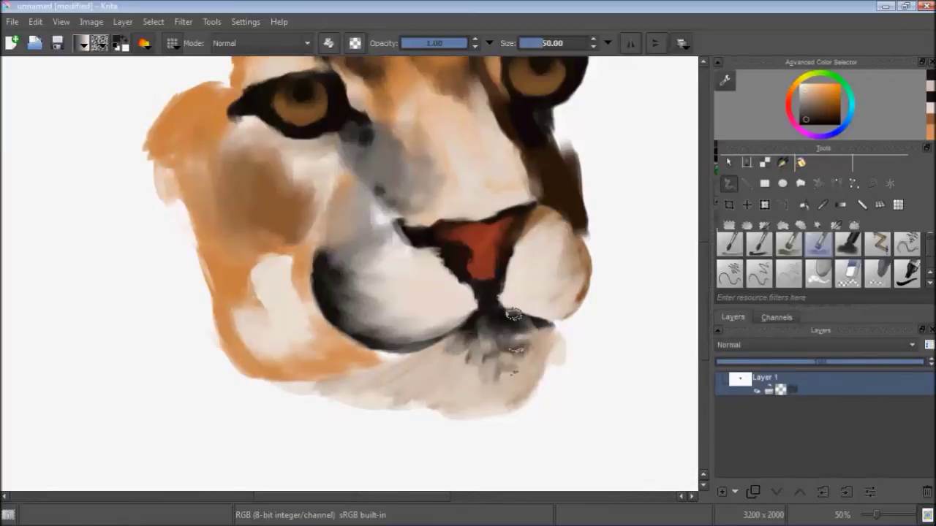
scroll(478, 356, "up", 5)
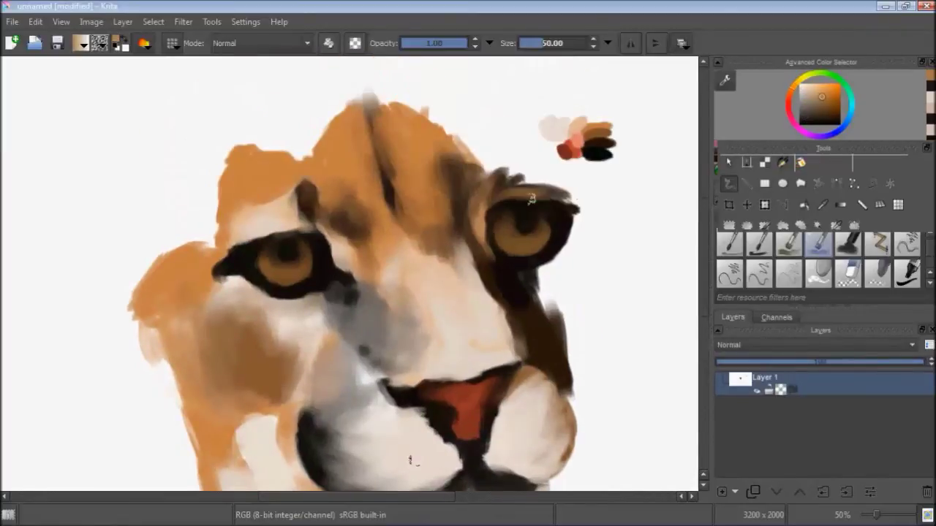
Paint light beige strokes on the nose bridge between the eyes and above the nose
left_click_drag(592, 173, 620, 195)
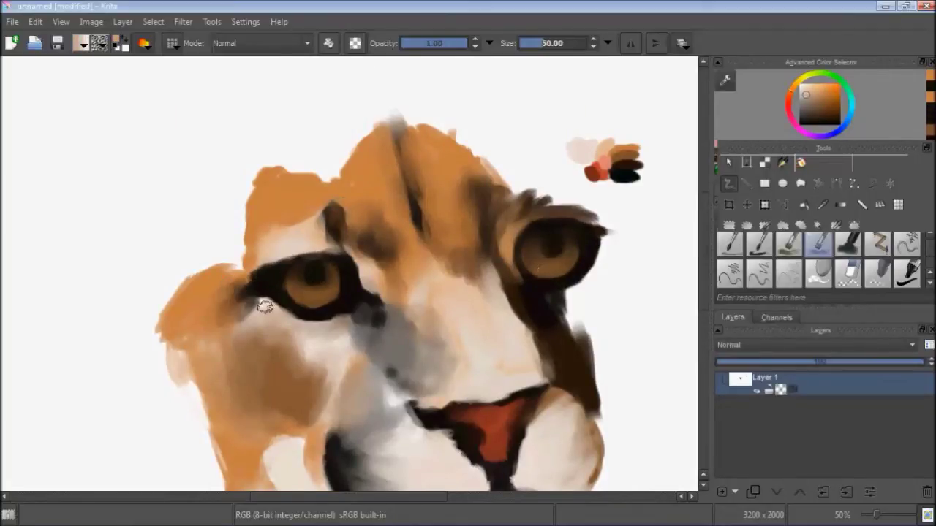
scroll(264, 306, "down", 1)
mouse_move(431, 343)
left_mouse_down()
mouse_move(476, 265)
mouse_move(512, 299)
left_mouse_up()
left_click_drag(439, 248, 519, 339)
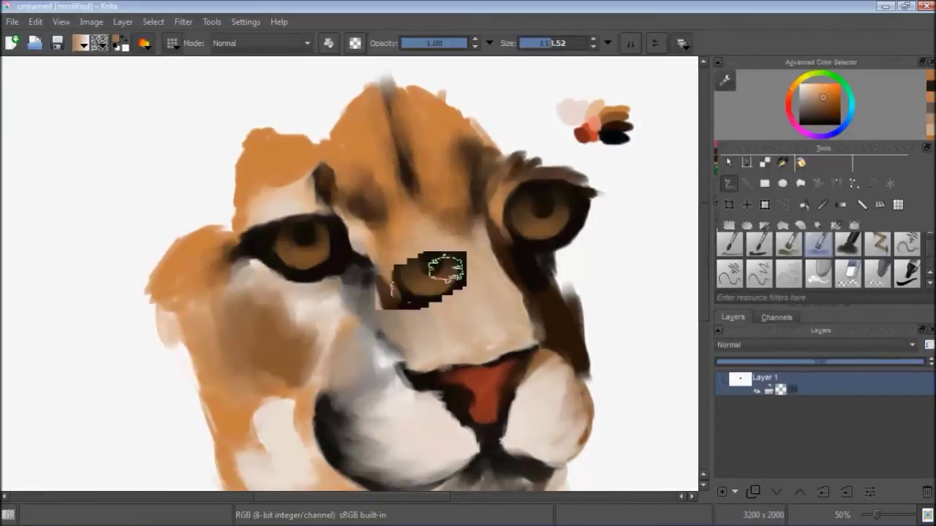
scroll(439, 267, "up", 3)
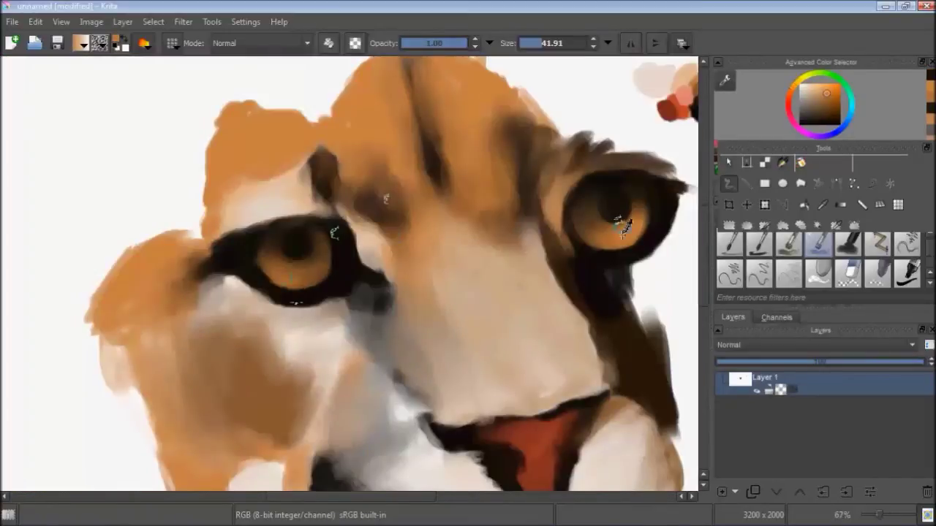
scroll(591, 211, "down", 3)
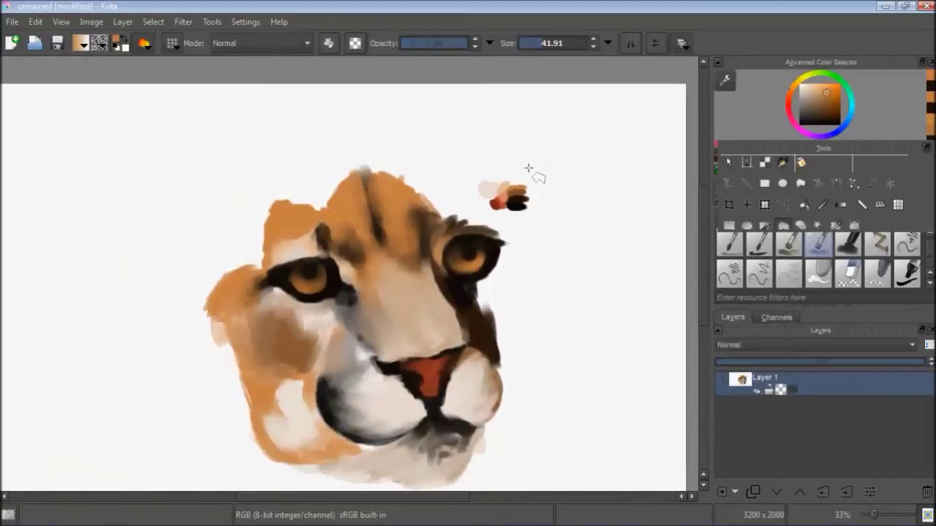
key("ctrl+c")
key("ctrl+v")
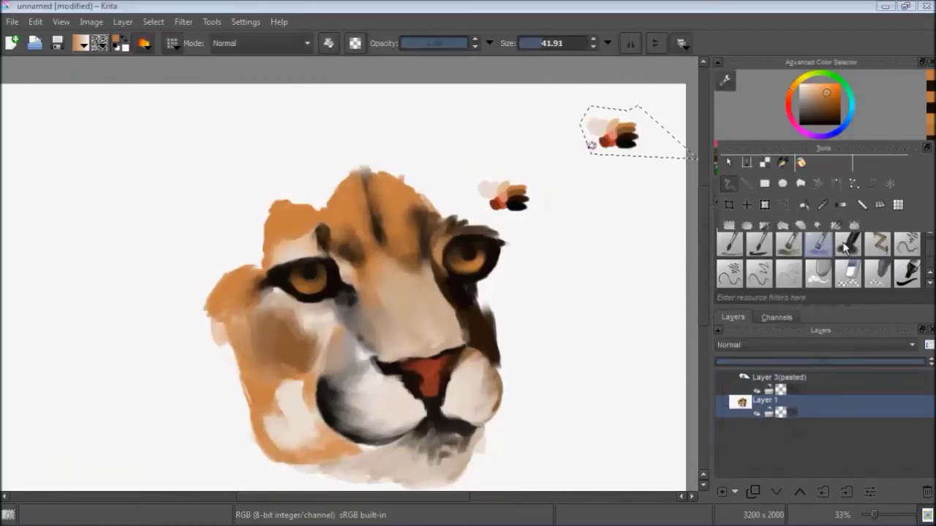
key("ctrl+shift+a")
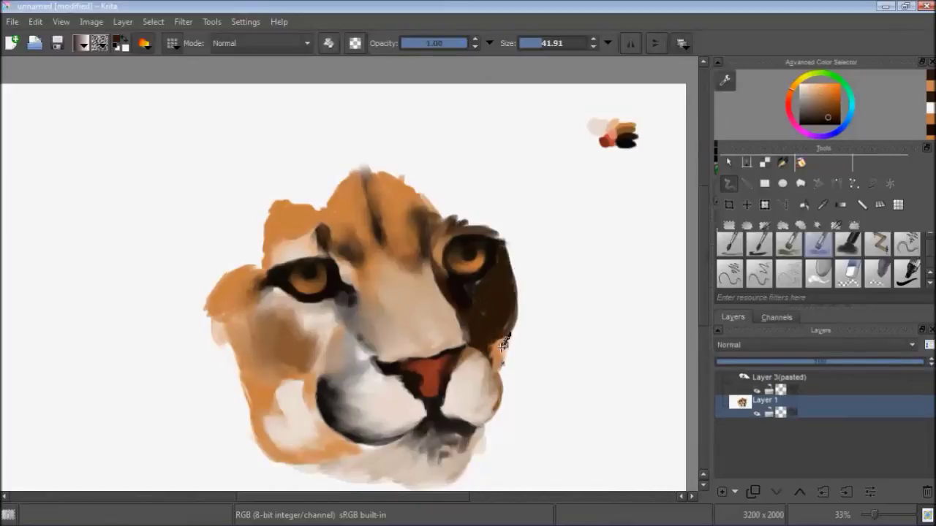
scroll(528, 327, "up", 1)
scroll(456, 246, "up", 1)
scroll(539, 314, "up", 2)
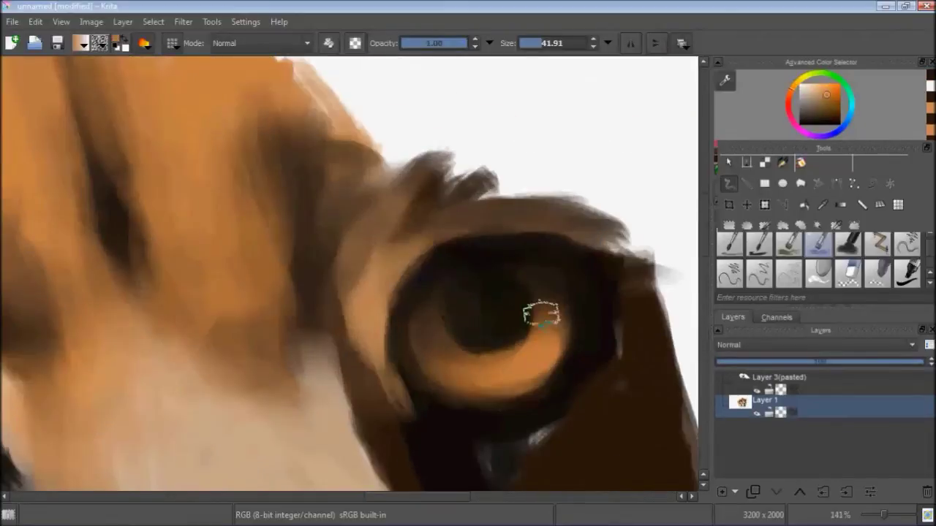
scroll(501, 312, "down", 3)
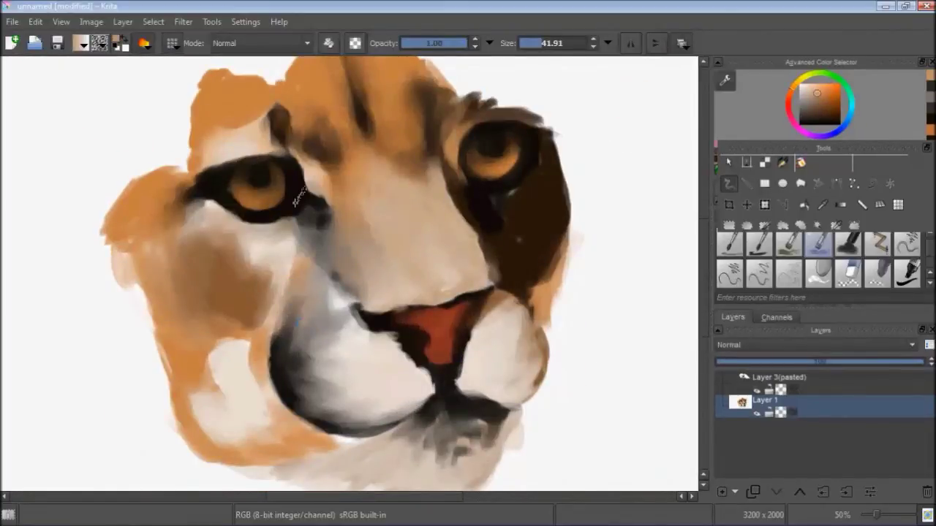
Paint tan and dark strokes at the left mouth corner and beige above the nose
left_click(340, 255, "ctrl")
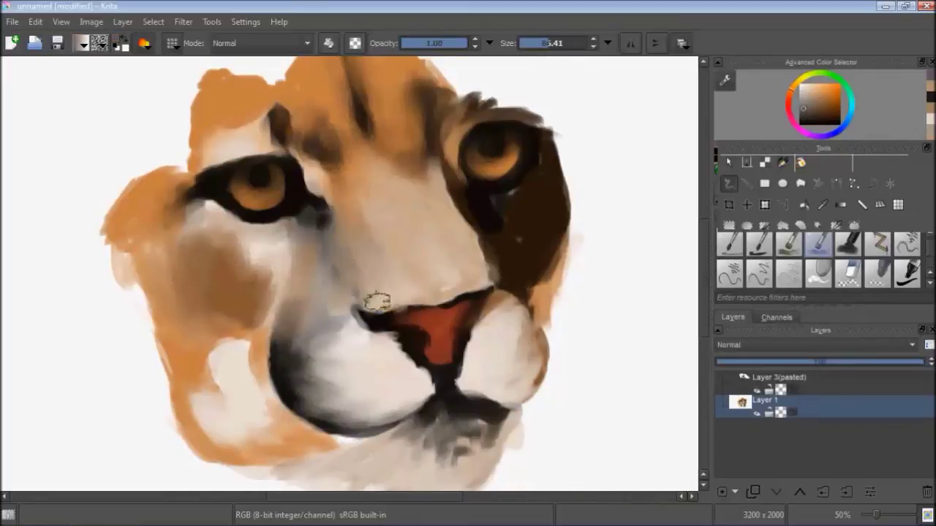
left_click_drag(366, 329, 339, 301)
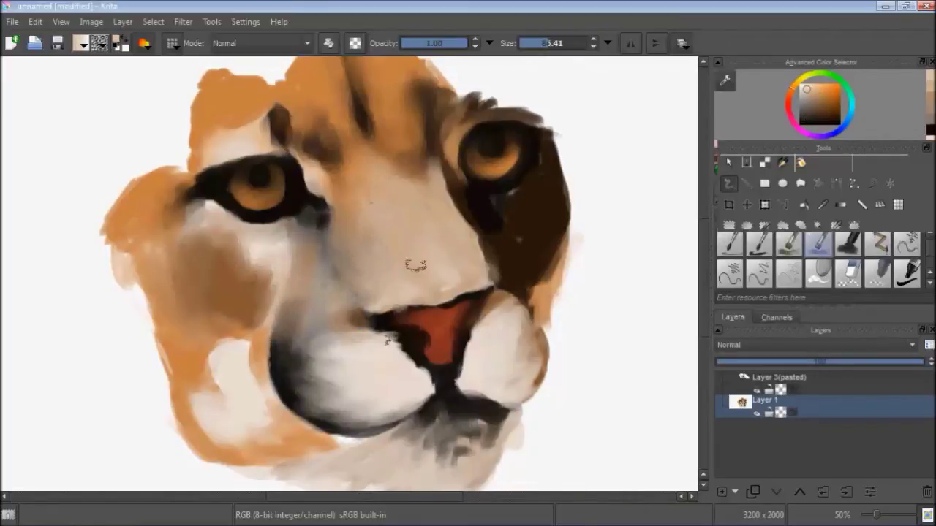
left_click_drag(393, 311, 358, 318)
left_click(472, 300, "ctrl")
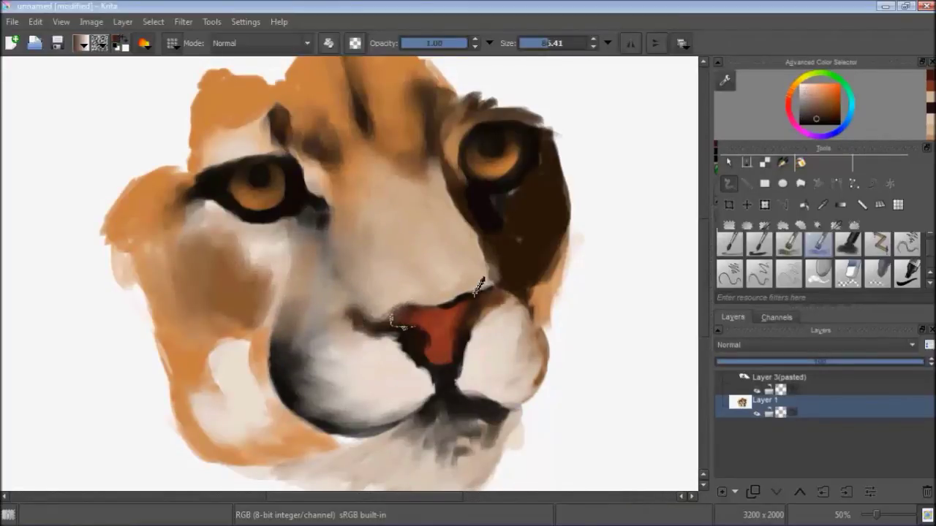
mouse_move(480, 286)
left_mouse_down()
mouse_move(387, 318)
mouse_move(394, 333)
mouse_move(429, 323)
mouse_move(330, 341)
left_mouse_up()
left_click(432, 307, "ctrl")
left_click(351, 340, "ctrl")
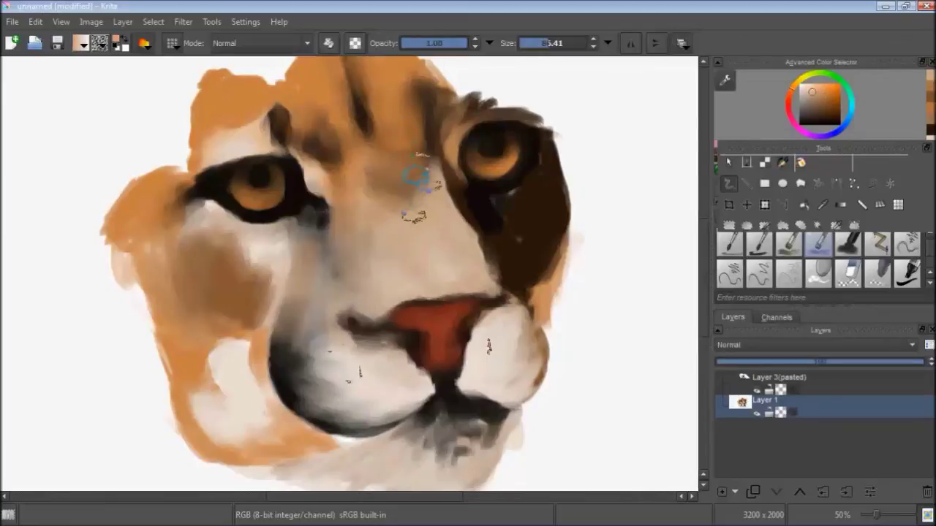
Rework the dark cheek patch beside the right eye with dark brown and tan
left_click(539, 151, "ctrl")
left_click_drag(473, 212, 486, 257)
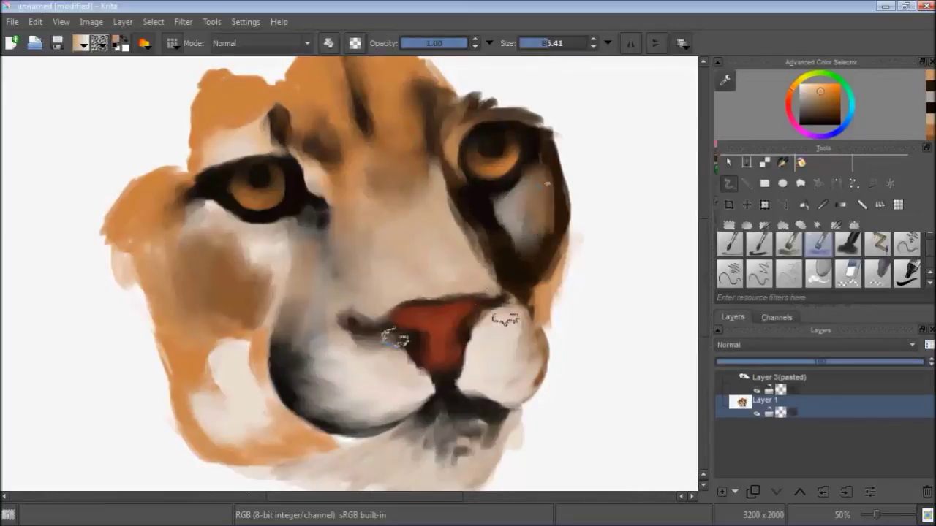
left_click(556, 219, "ctrl")
left_click_drag(531, 198, 548, 176)
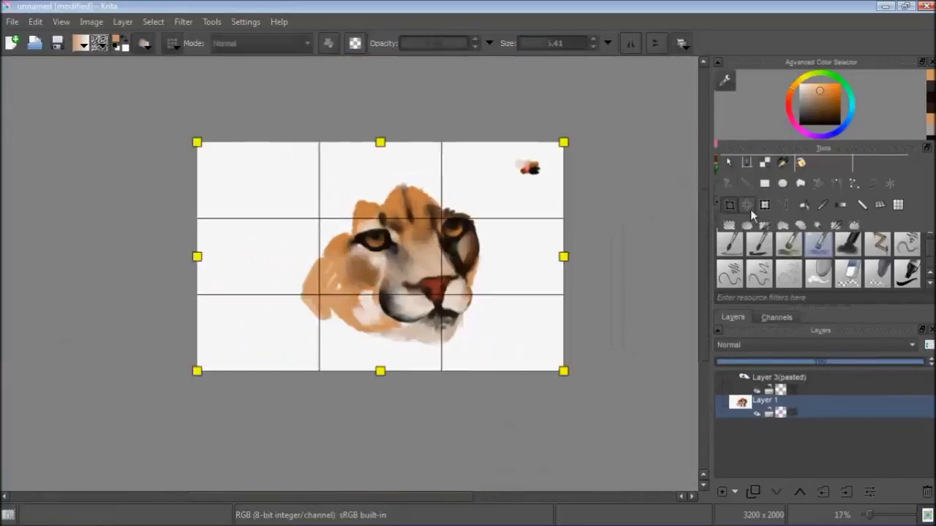
Sample a dark tone and blend the right cheek edge, chin and jaw
left_click_drag(424, 185, 317, 202)
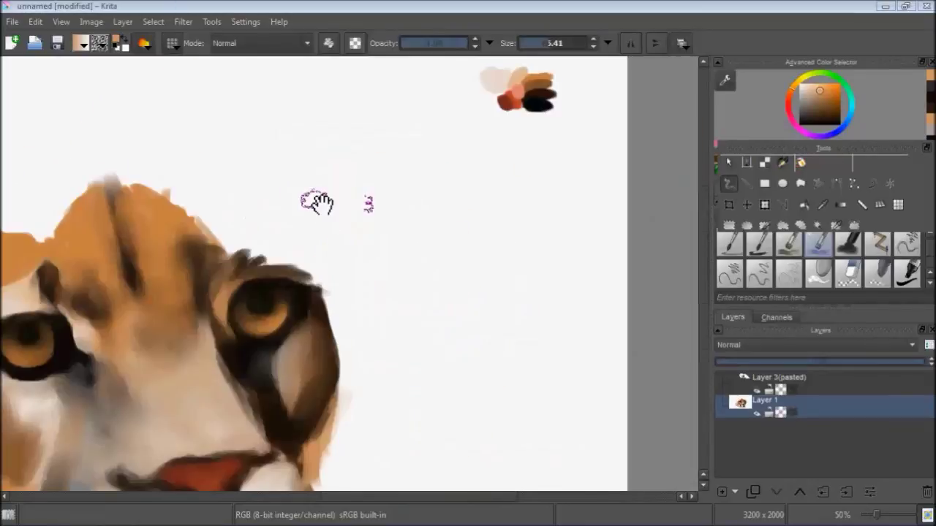
scroll(317, 202, "down", 5)
left_click(497, 300, "ctrl")
mouse_move(494, 259)
left_mouse_down()
mouse_move(504, 338)
mouse_move(470, 412)
mouse_move(476, 376)
mouse_move(256, 402)
mouse_move(313, 403)
mouse_move(292, 464)
left_mouse_up()
mouse_move(326, 396)
left_mouse_down()
mouse_move(484, 314)
mouse_move(539, 380)
left_mouse_up()
With a smaller brush, darken the eyebrow fur and sweep beige and orange fur over the head top
key("[")
key("[")
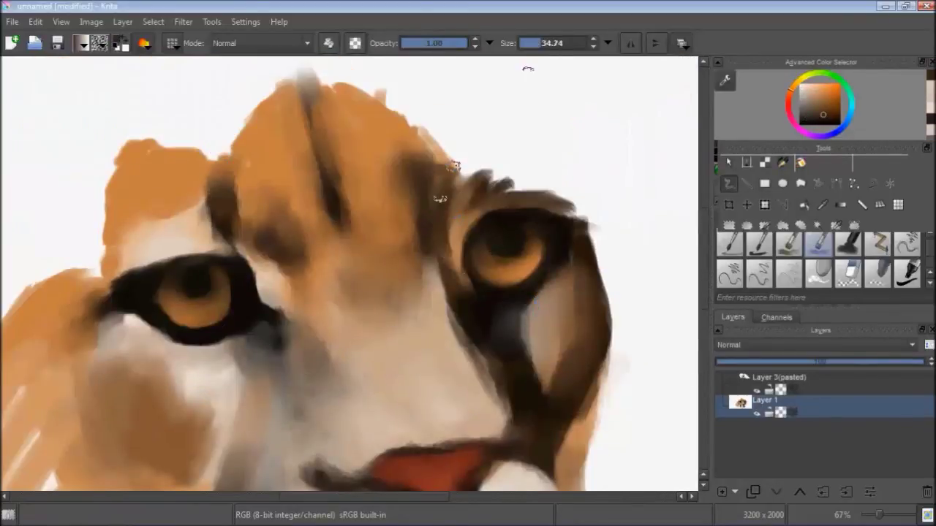
left_click_drag(495, 161, 522, 177)
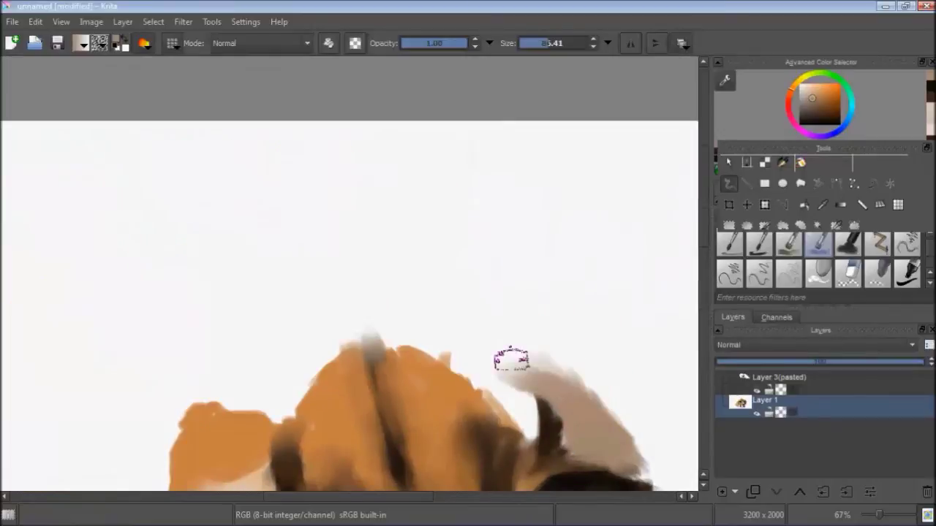
left_click_drag(509, 380, 343, 269)
mouse_move(547, 259)
left_mouse_down()
mouse_move(454, 157)
mouse_move(272, 181)
mouse_move(537, 219)
left_mouse_up()
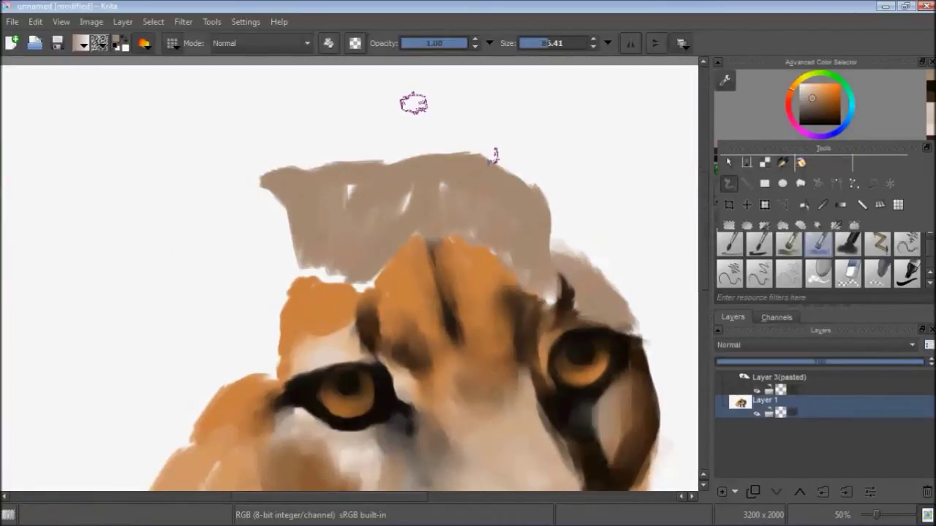
left_click_drag(269, 337, 404, 263)
left_click(404, 263, "ctrl")
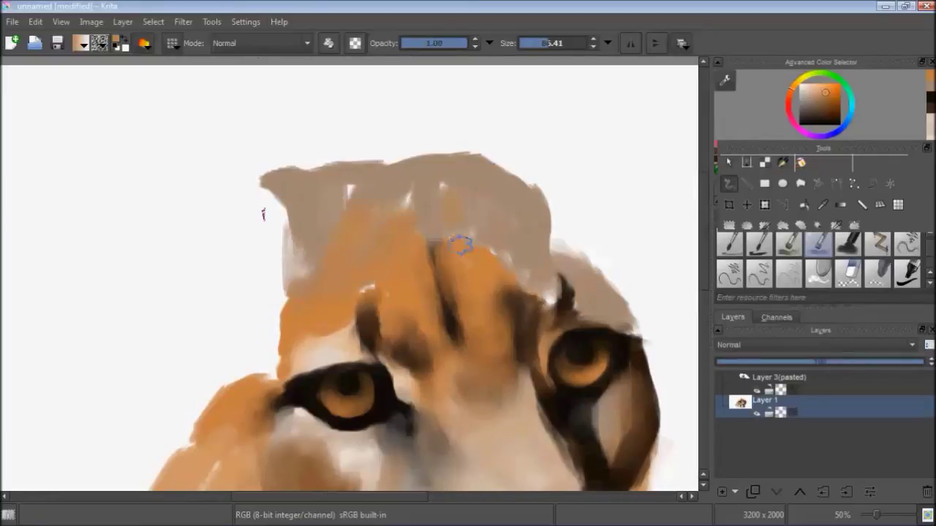
Thicken the dark brown markings around the right eye and outline the right ear, softened with beige
left_click(539, 297, "ctrl")
left_click_drag(541, 292, 547, 344)
left_click_drag(562, 281, 571, 318)
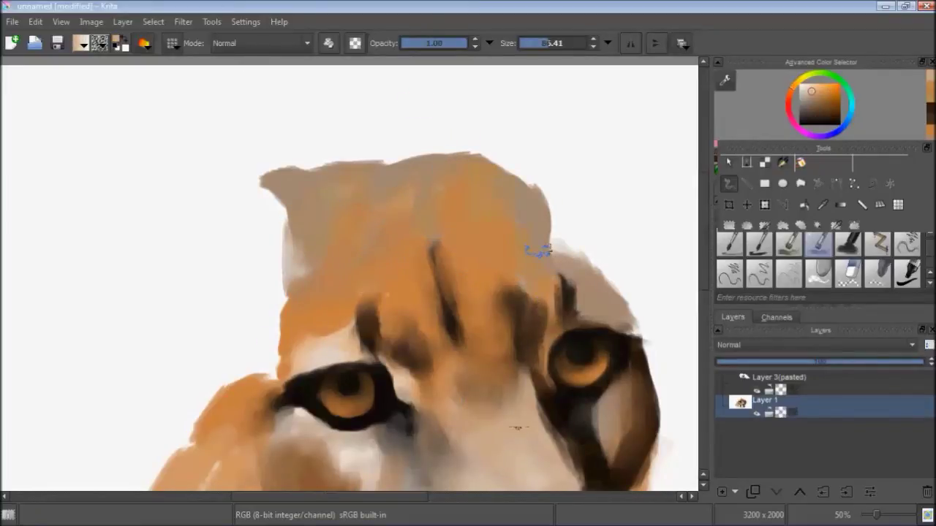
mouse_move(643, 314)
left_mouse_down()
mouse_move(621, 276)
mouse_move(501, 156)
mouse_move(587, 225)
mouse_move(643, 314)
left_mouse_up()
left_click_drag(512, 154, 584, 241)
left_click_drag(628, 300, 495, 176)
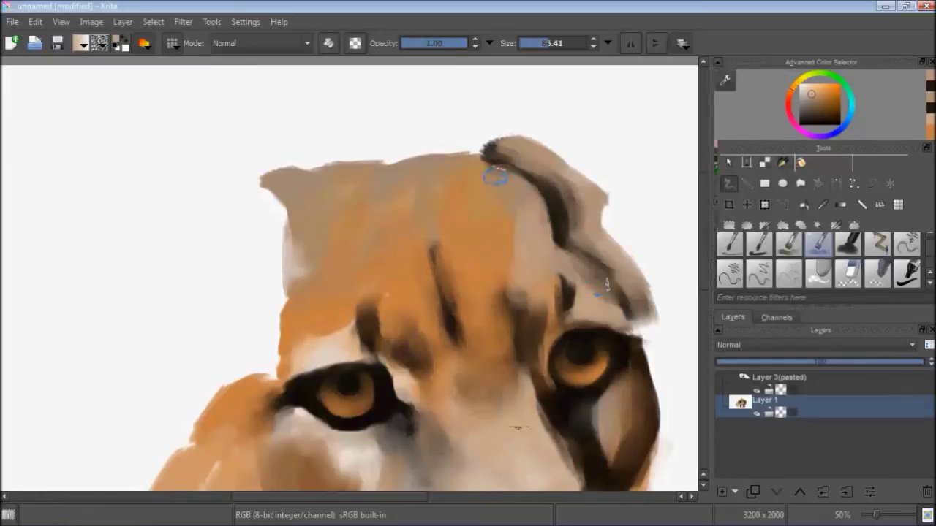
left_click_drag(643, 376, 592, 263)
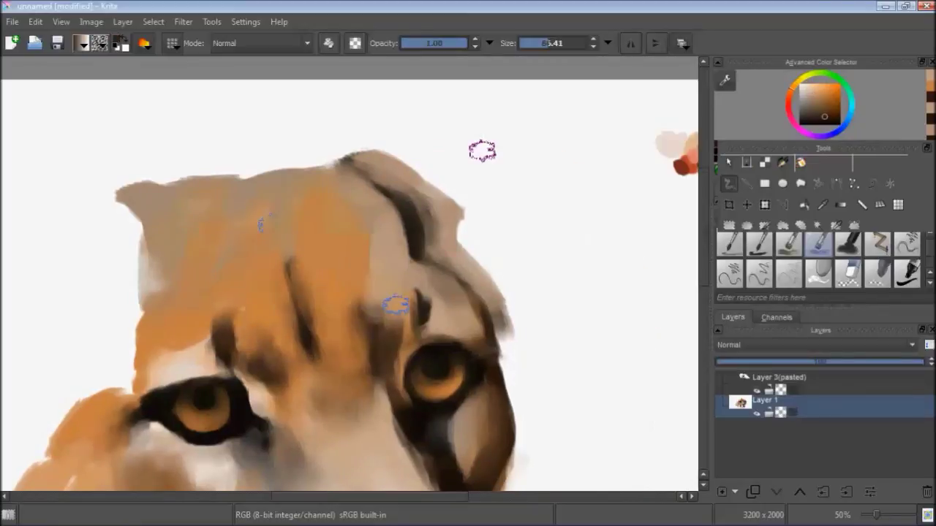
Block in the right ear with dark brown, including its top and inner edge
left_click_drag(504, 292, 519, 120)
left_click_drag(395, 305, 409, 102)
left_click_drag(519, 95, 399, 142)
left_click_drag(475, 87, 387, 194)
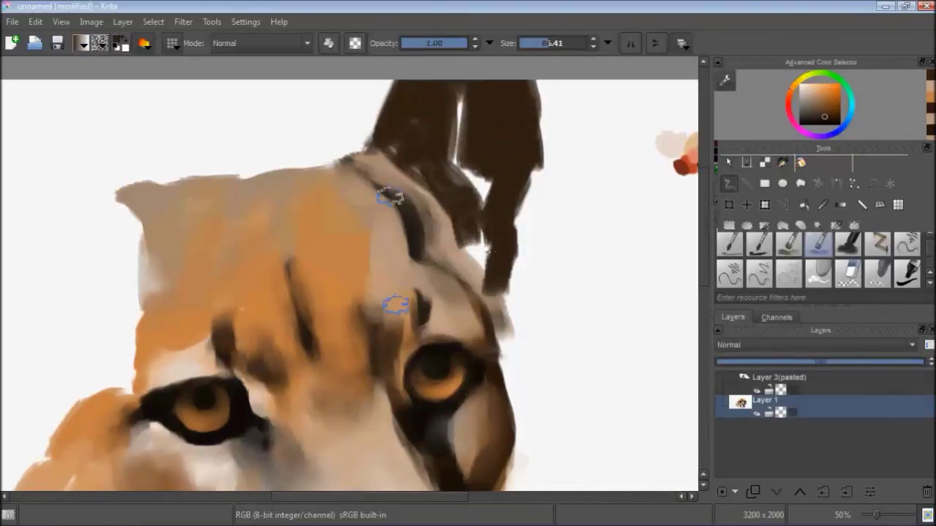
left_click_drag(482, 256, 390, 196)
Lighten the ear top with beige, add orange on its right side, and fill the middle dark brown
left_click(395, 304, "ctrl")
left_click_drag(398, 125, 438, 88)
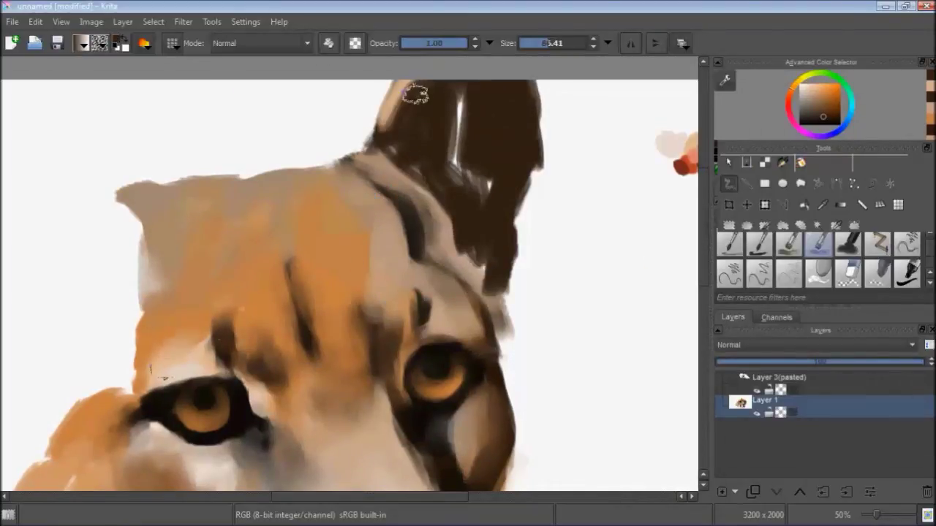
mouse_move(409, 132)
left_mouse_down()
mouse_move(454, 91)
mouse_move(443, 100)
mouse_move(497, 83)
mouse_move(511, 176)
left_mouse_up()
left_click(397, 192, "ctrl")
left_click_drag(438, 153, 399, 133)
left_click_drag(395, 192, 519, 256)
left_click_drag(523, 212, 504, 281)
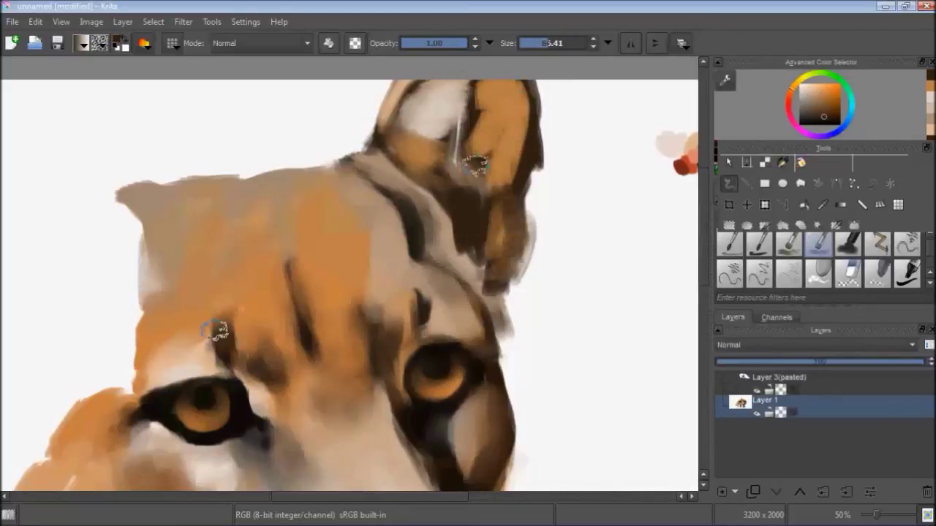
Refine the right ear's edges with light, orange-brown and white strokes, then fit the canvas in view
left_click_drag(505, 183, 446, 146)
mouse_move(475, 183)
left_mouse_down()
mouse_move(517, 146)
mouse_move(531, 92)
mouse_move(493, 142)
left_mouse_up()
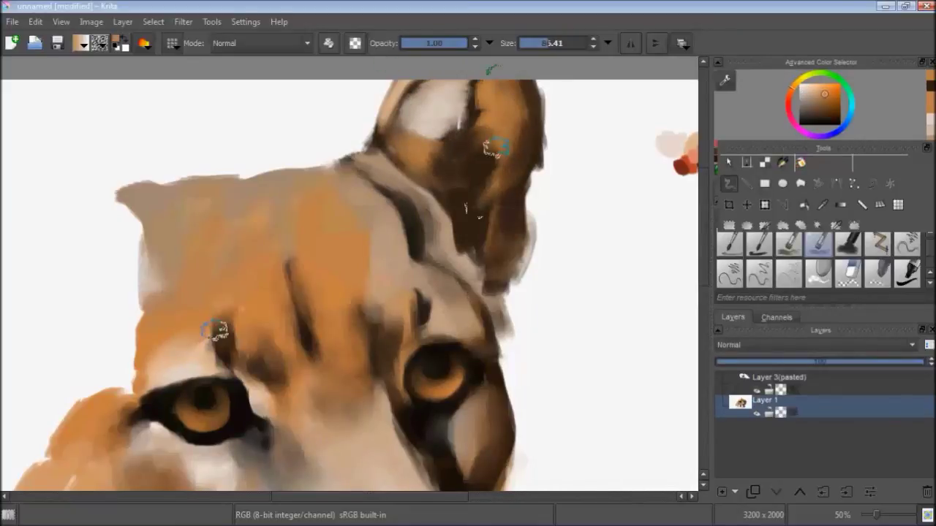
left_click_drag(511, 95, 526, 129)
left_click(560, 124, "ctrl")
left_click_drag(548, 204, 556, 117)
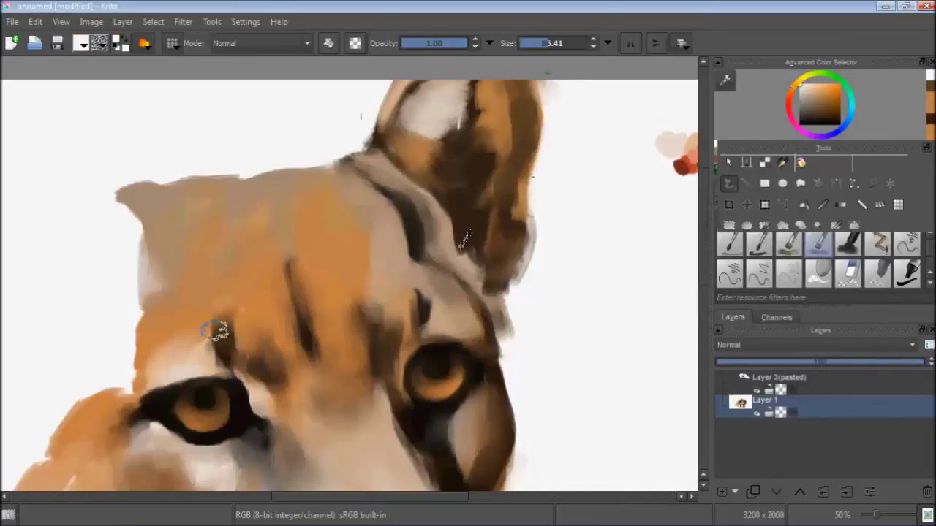
mouse_move(466, 239)
left_mouse_down()
mouse_move(380, 157)
mouse_move(446, 256)
left_mouse_up()
key("minus")
key("minus")
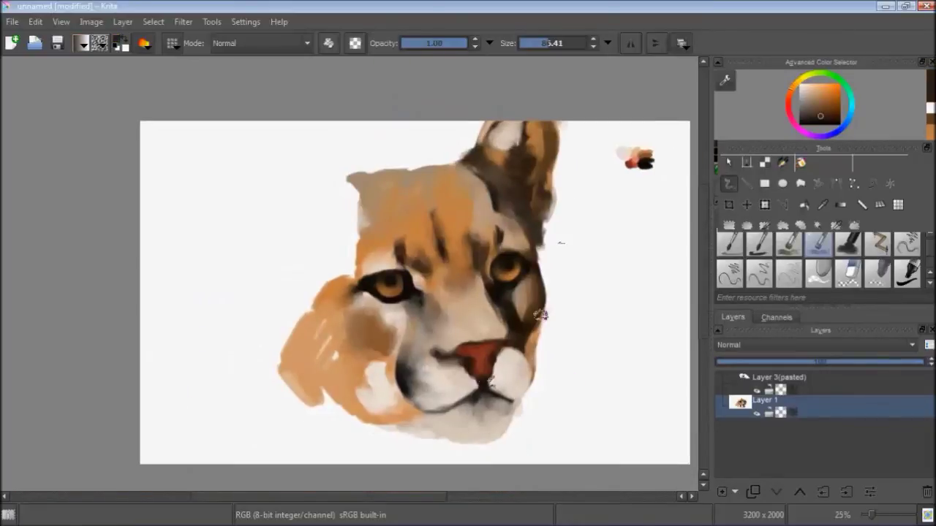
scroll(324, 129, "up", 4)
scroll(334, 88, "down", 2)
scroll(456, 288, "up", 3)
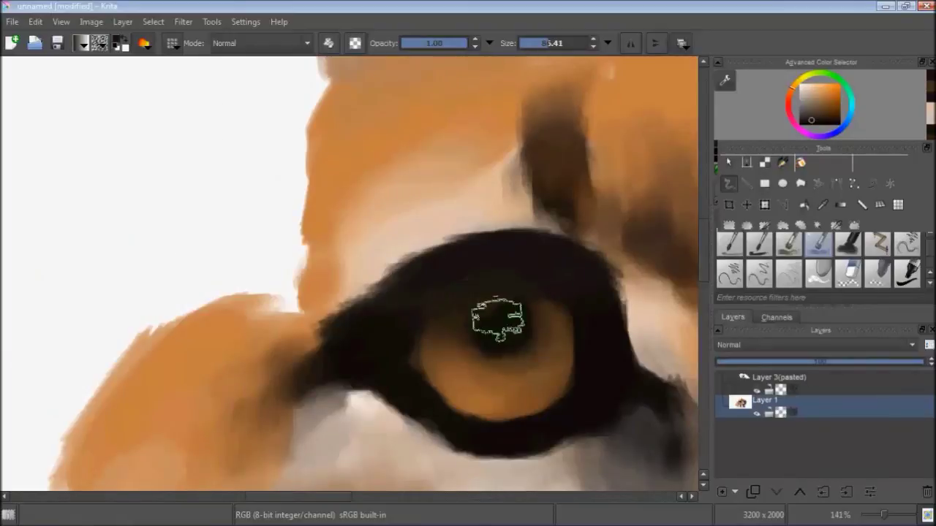
scroll(501, 188, "down", 1)
scroll(412, 299, "right", 3)
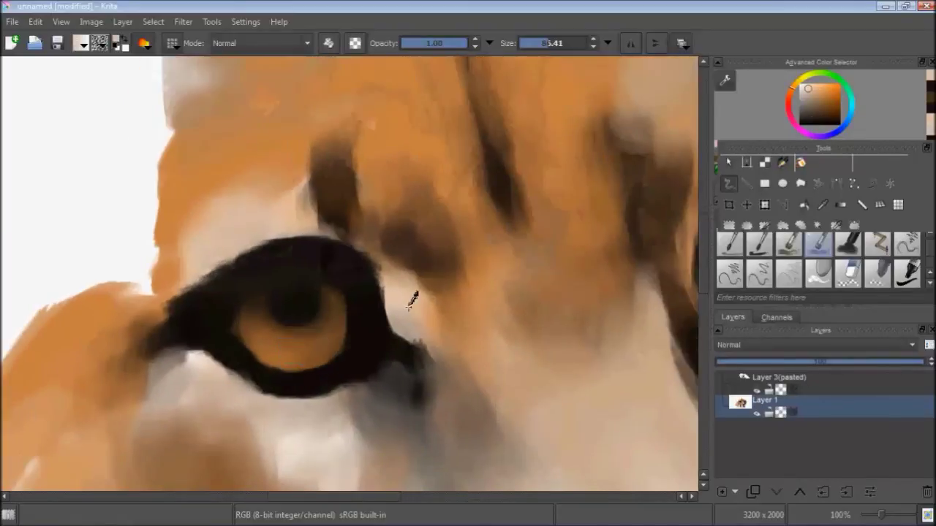
scroll(411, 300, "right", 2)
scroll(388, 331, "down", 2)
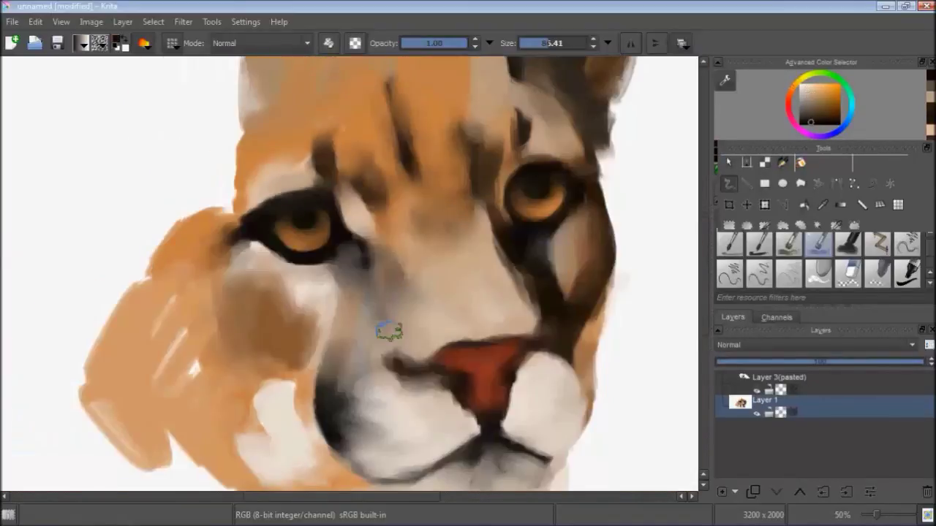
scroll(432, 344, "down", 2)
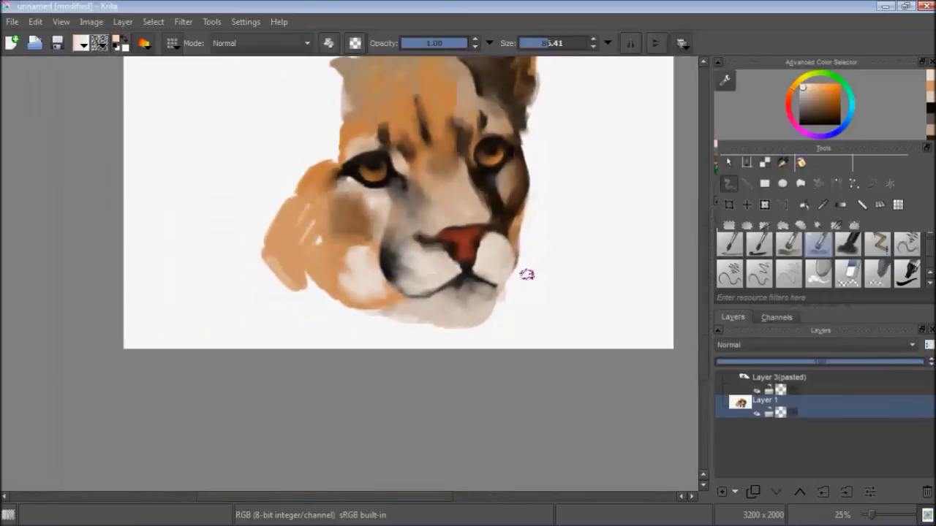
scroll(526, 274, "up", 2)
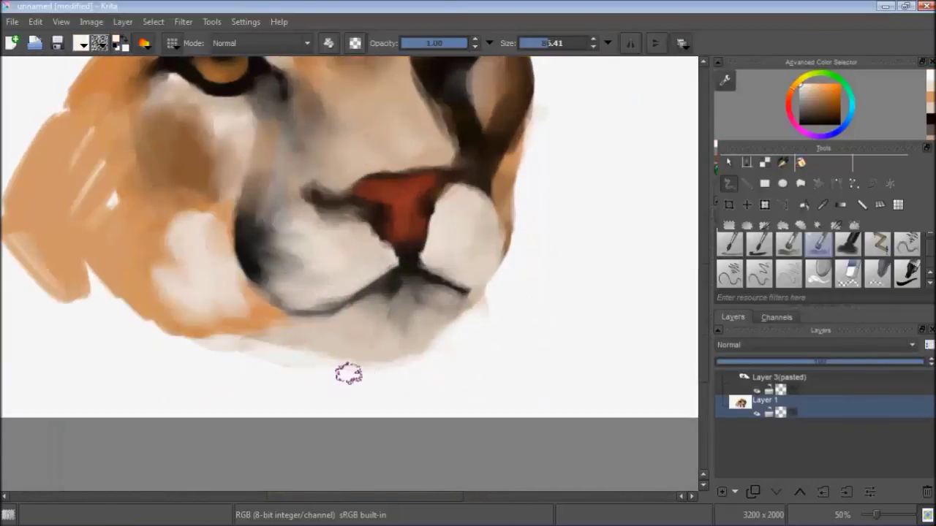
scroll(349, 401, "up", 1)
scroll(417, 364, "up", 5)
scroll(294, 387, "down", 2)
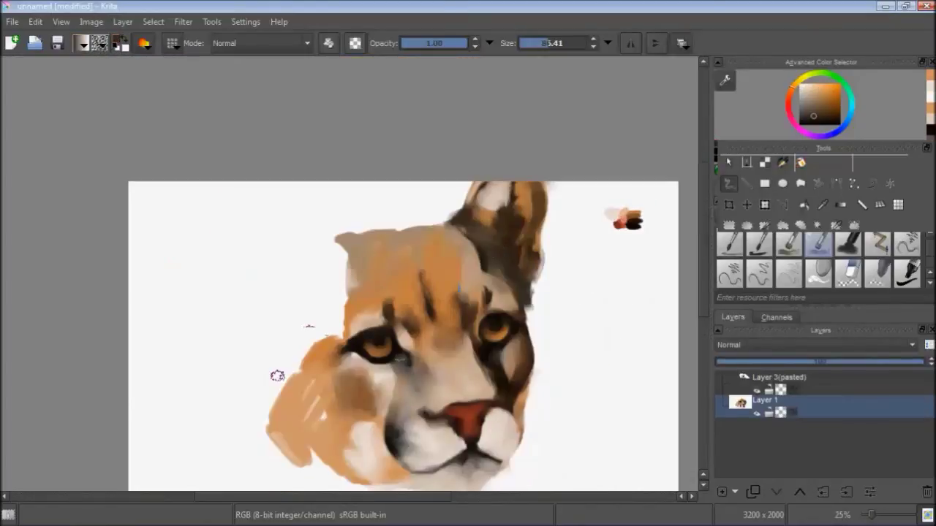
Rework the forehead and left cheek edge with dark, beige, grey and orange-brown strokes
mouse_move(294, 289)
left_mouse_down()
mouse_move(321, 259)
mouse_move(409, 234)
left_mouse_up()
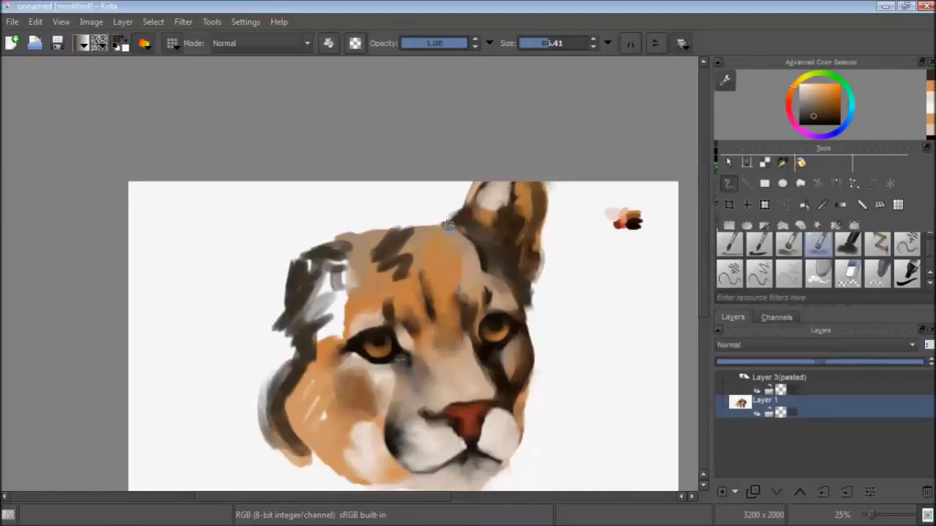
left_click(324, 310, "ctrl")
left_click_drag(402, 278, 378, 237)
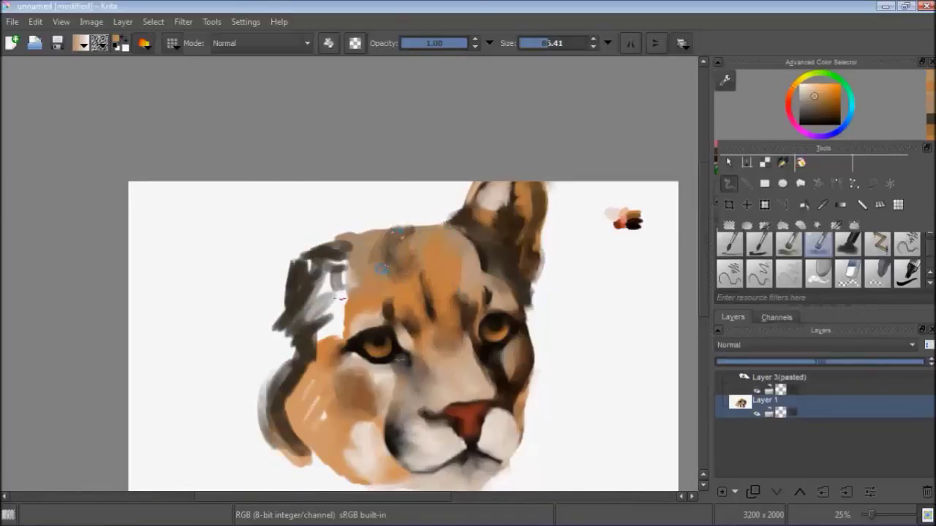
left_click(321, 267, "ctrl")
left_click_drag(322, 267, 337, 327)
left_click(294, 375, "ctrl")
left_click_drag(294, 375, 327, 269)
left_click(346, 365, "ctrl")
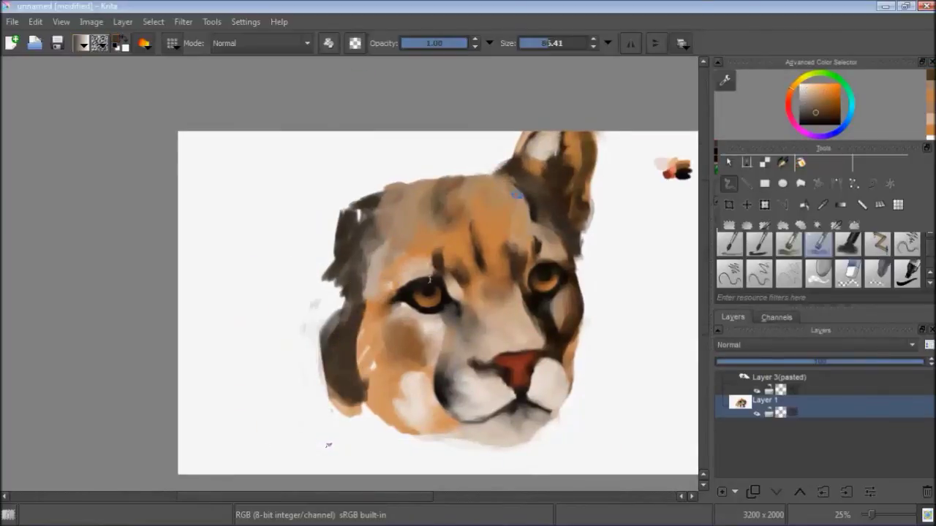
Sketch a dark outline for the left ear, undoing the extra downward stroke
left_click_drag(355, 201, 384, 183)
left_click(676, 167, "ctrl")
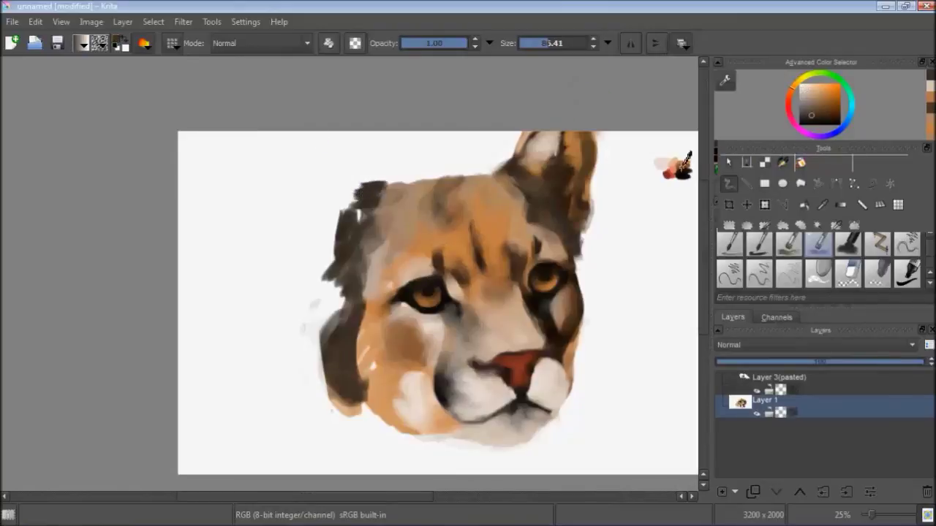
left_click_drag(488, 169, 377, 177)
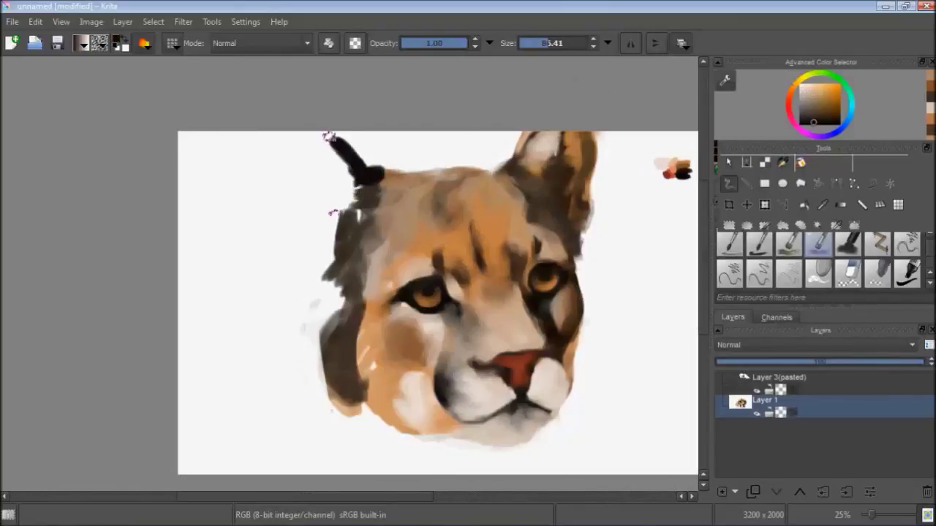
mouse_move(329, 137)
left_mouse_down()
mouse_move(289, 142)
mouse_move(314, 236)
mouse_move(394, 168)
left_mouse_up()
key("ctrl+z")
Fill the left ear with light beige and refine it with lighter beige strokes
mouse_move(325, 157)
left_mouse_down()
mouse_move(307, 219)
mouse_move(329, 267)
left_mouse_up()
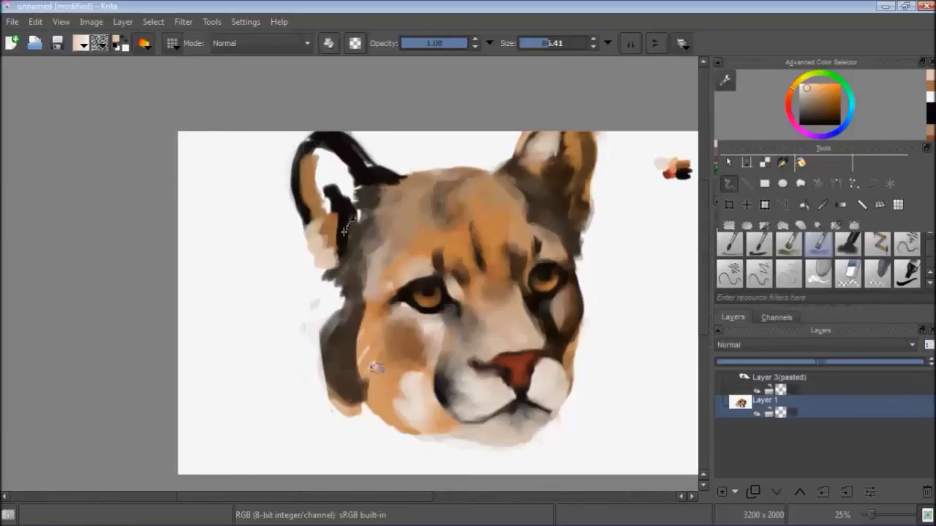
left_click_drag(351, 212, 322, 263)
mouse_move(366, 228)
left_mouse_down()
mouse_move(314, 158)
mouse_move(351, 205)
left_mouse_up()
left_click_drag(307, 146, 307, 248)
mouse_move(314, 208)
left_mouse_down()
mouse_move(329, 267)
mouse_move(303, 219)
mouse_move(307, 233)
mouse_move(336, 248)
mouse_move(339, 221)
left_mouse_up()
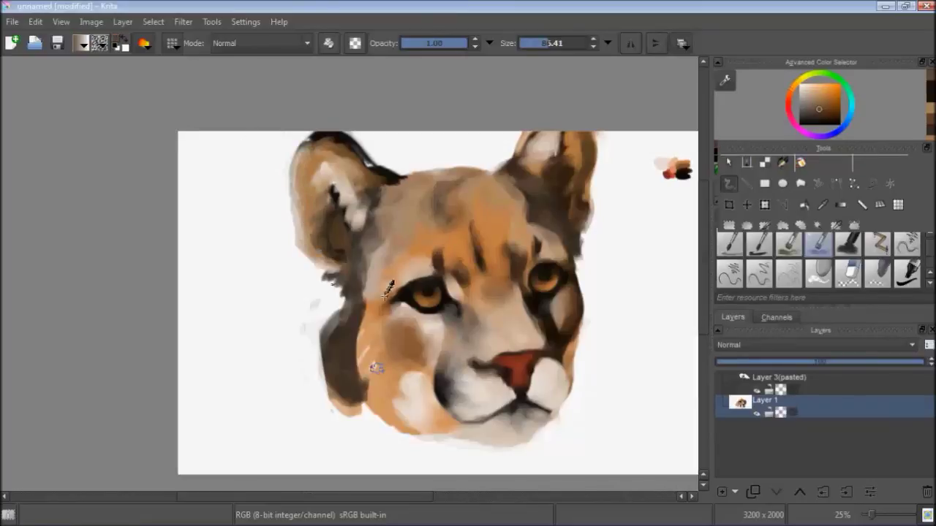
Paint beige fur flaring out left of the cheek with a near-white highlight
mouse_move(314, 260)
left_mouse_down()
mouse_move(311, 344)
mouse_move(315, 329)
left_mouse_up()
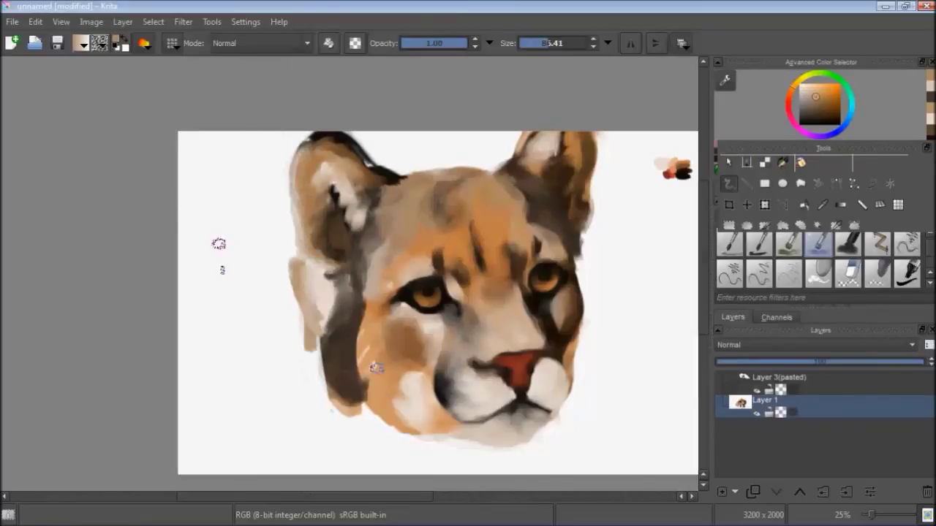
left_click_drag(292, 252, 238, 245)
left_click_drag(296, 299, 333, 417)
left_click_drag(314, 380, 320, 321)
left_click_drag(304, 179, 241, 241)
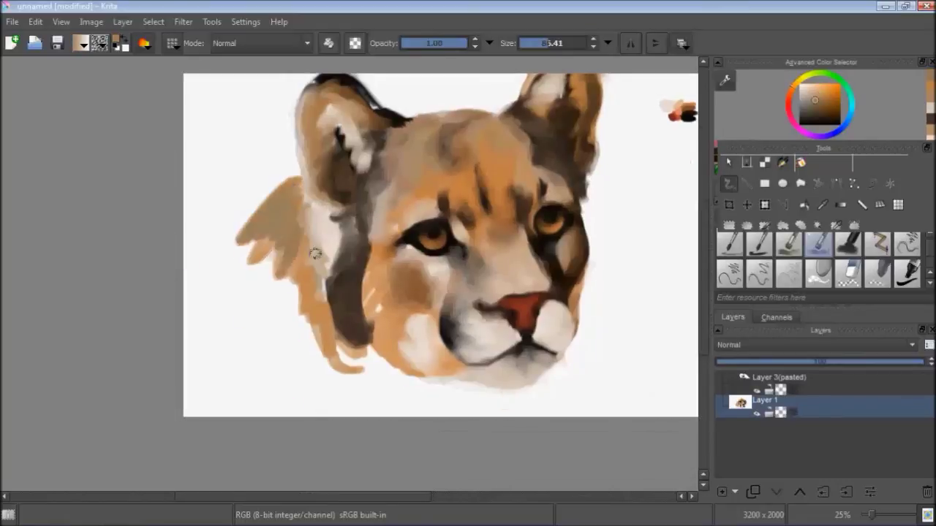
left_click_drag(291, 287, 272, 252)
Lighten the dark brown cheek patch and blend the lower cheek and neck fur
left_click_drag(365, 252, 358, 318)
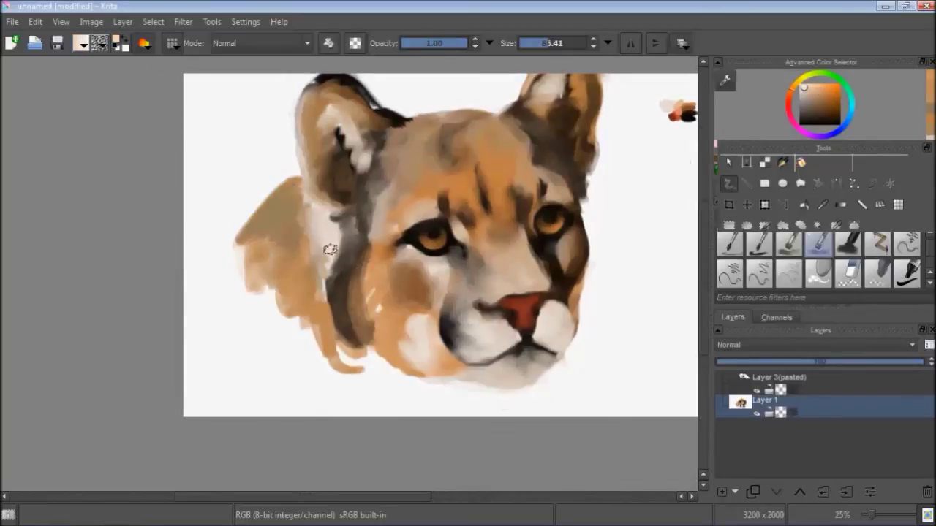
left_click_drag(329, 247, 379, 339)
left_click_drag(331, 293, 366, 377)
mouse_move(359, 253)
left_mouse_down()
mouse_move(380, 358)
mouse_move(311, 219)
mouse_move(333, 274)
left_mouse_up()
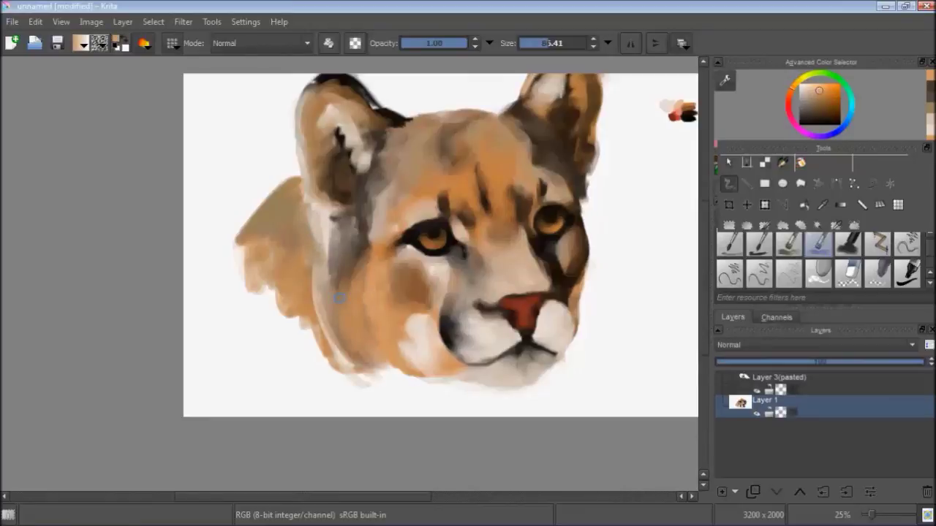
left_click(804, 98)
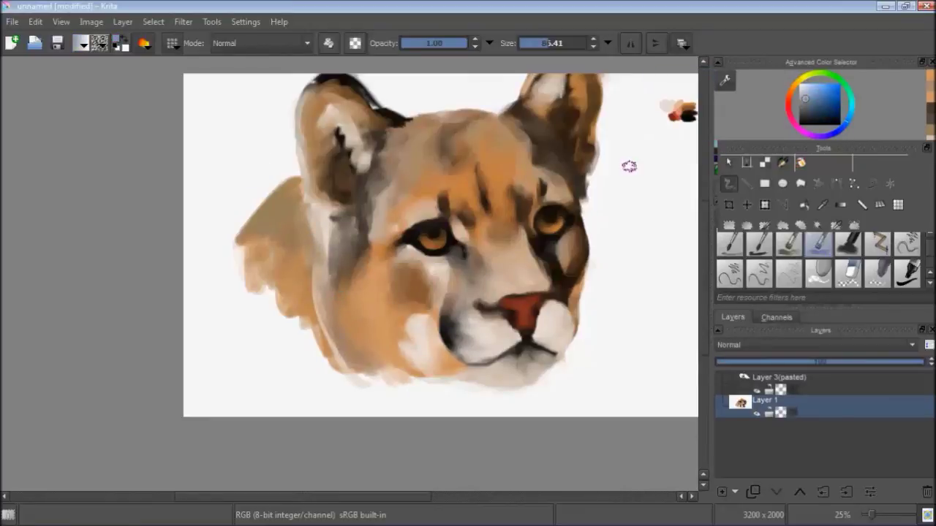
Paint blue-grey around the left ear, between the ears, along the right side and under the chin
left_click_drag(217, 242, 293, 168)
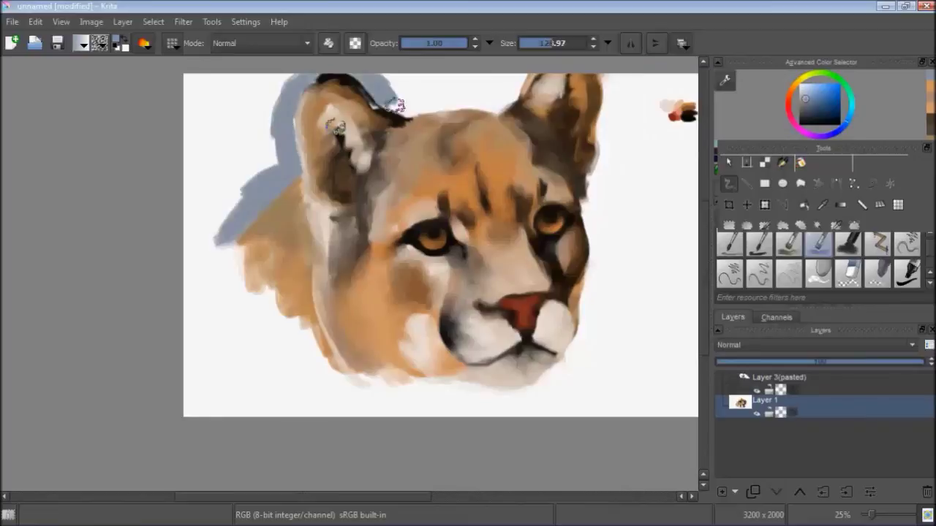
left_click_drag(449, 96, 399, 84)
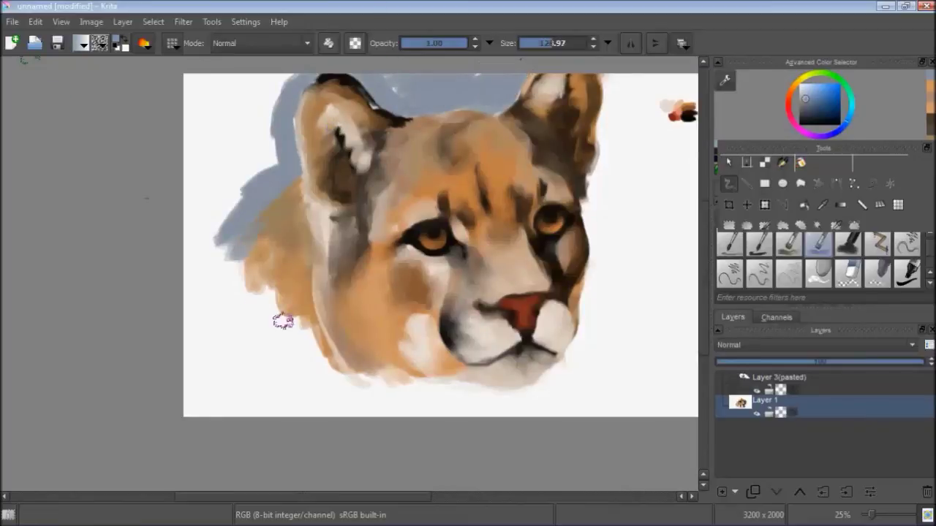
left_click_drag(275, 261, 289, 305)
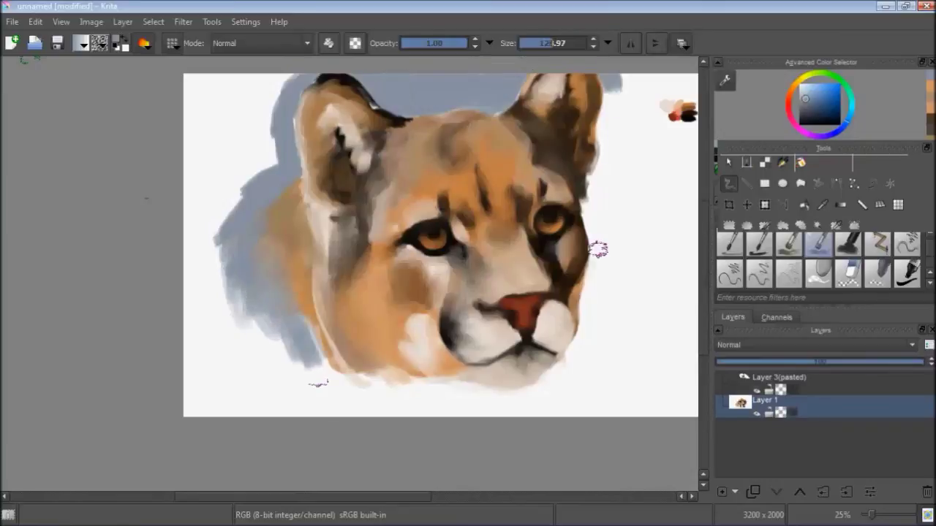
left_click_drag(598, 249, 608, 84)
mouse_move(606, 219)
left_mouse_down()
mouse_move(307, 362)
mouse_move(515, 393)
left_mouse_up()
left_click_drag(585, 337, 464, 401)
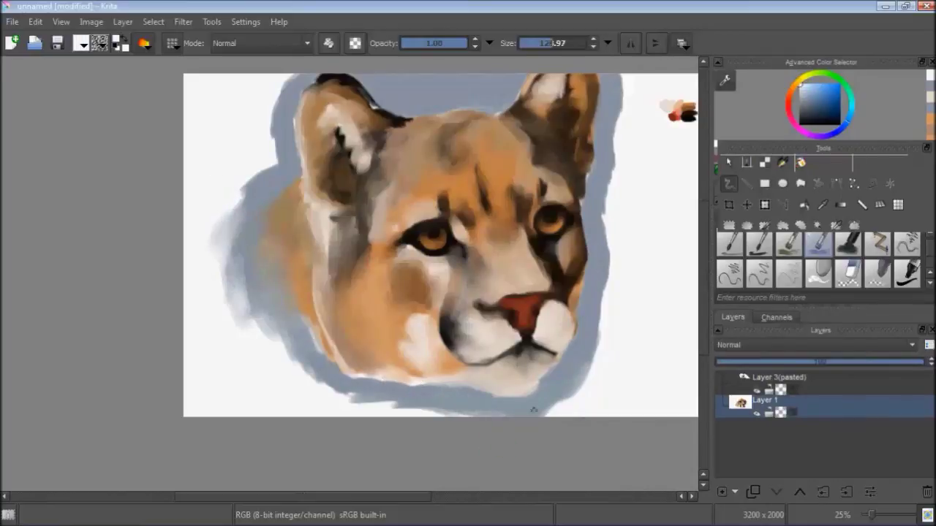
Extend the halo around the top and left ear, soften below the chin, and lighten between the ears
left_click_drag(611, 212, 614, 84)
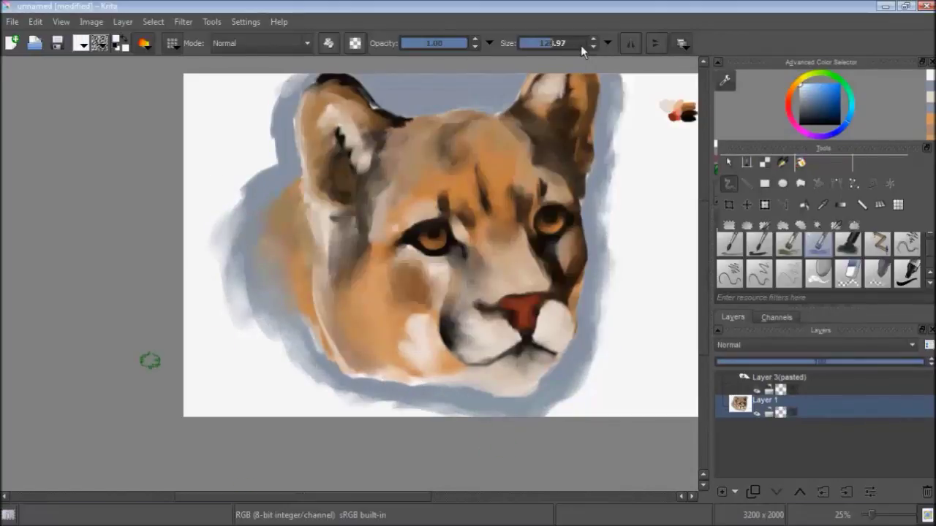
left_click_drag(291, 77, 253, 193)
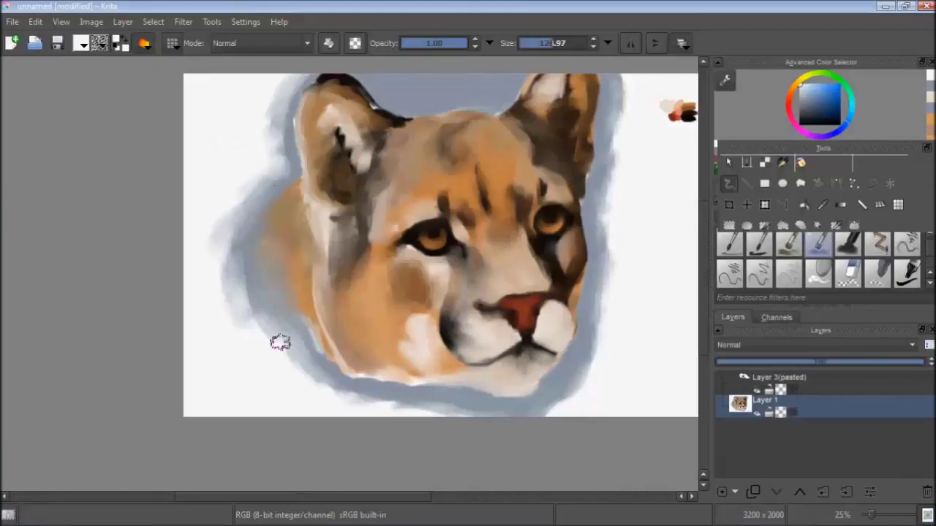
left_click_drag(584, 363, 598, 312)
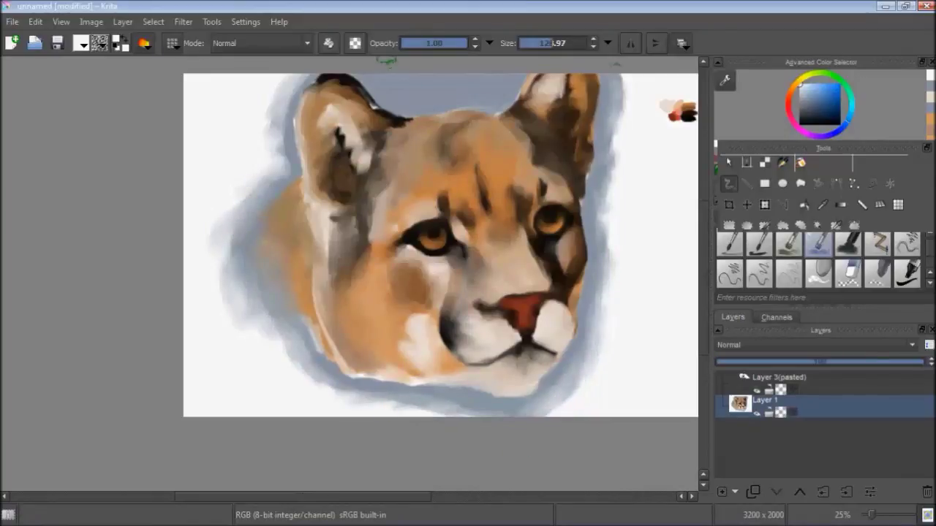
left_click_drag(412, 83, 482, 86)
left_click_drag(362, 66, 489, 107)
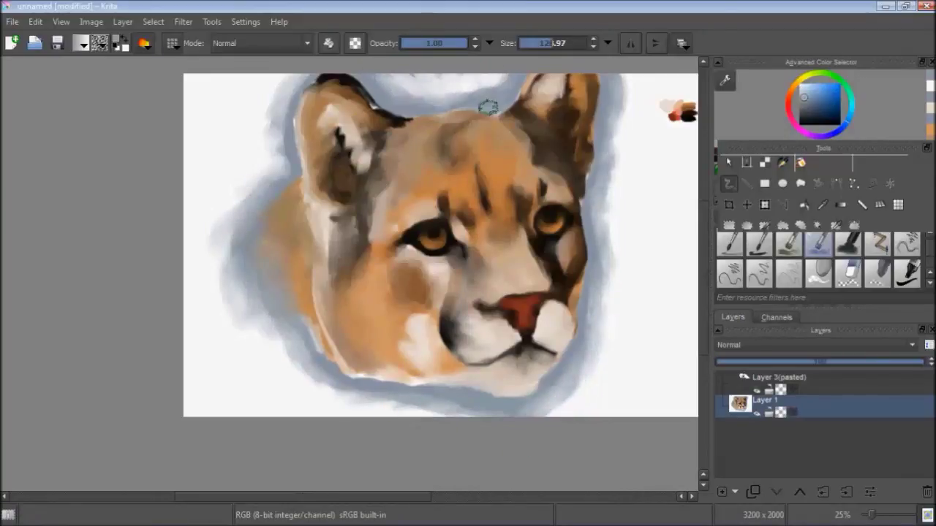
scroll(501, 332, "up", 2)
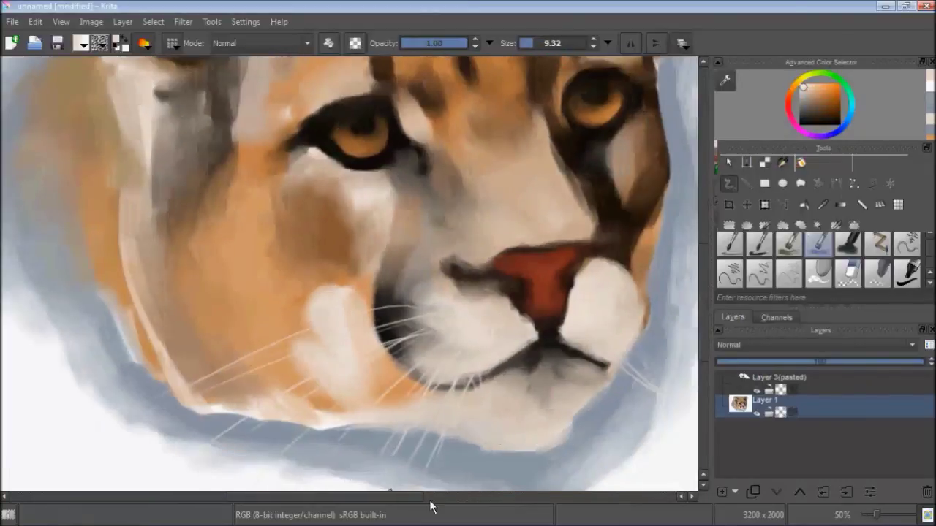
Zoom in on the head top and darken the fur edge along the left ear's top
left_click_drag(500, 443, 344, 438)
scroll(575, 397, "down", 2)
scroll(574, 219, "up", 1)
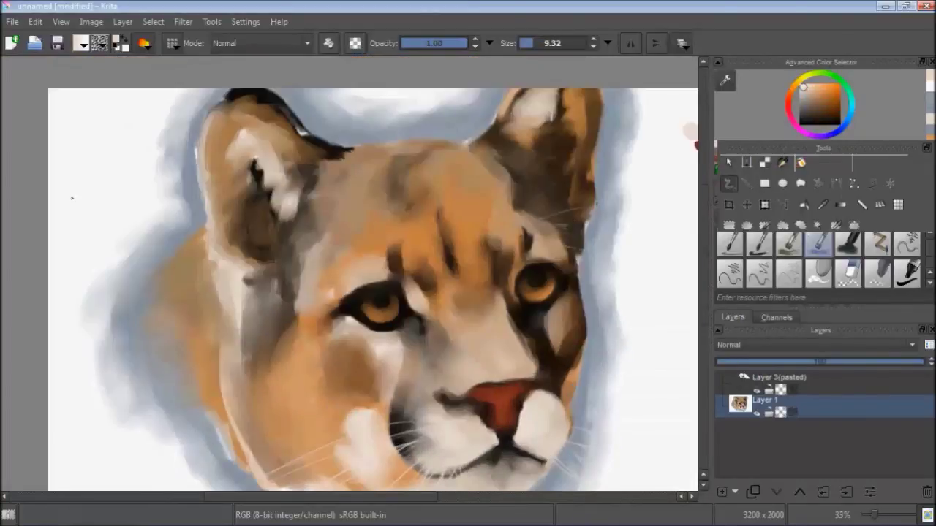
scroll(72, 197, "up", 2)
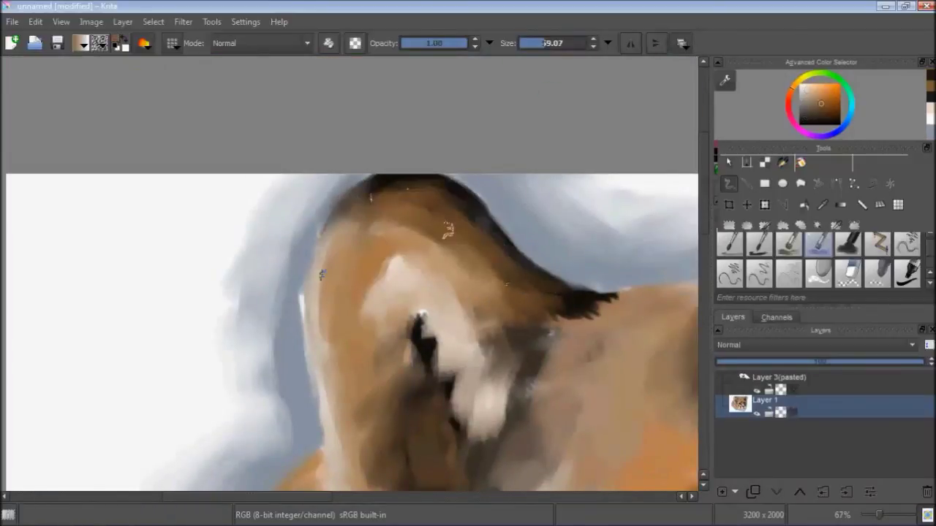
scroll(457, 252, "down", 1)
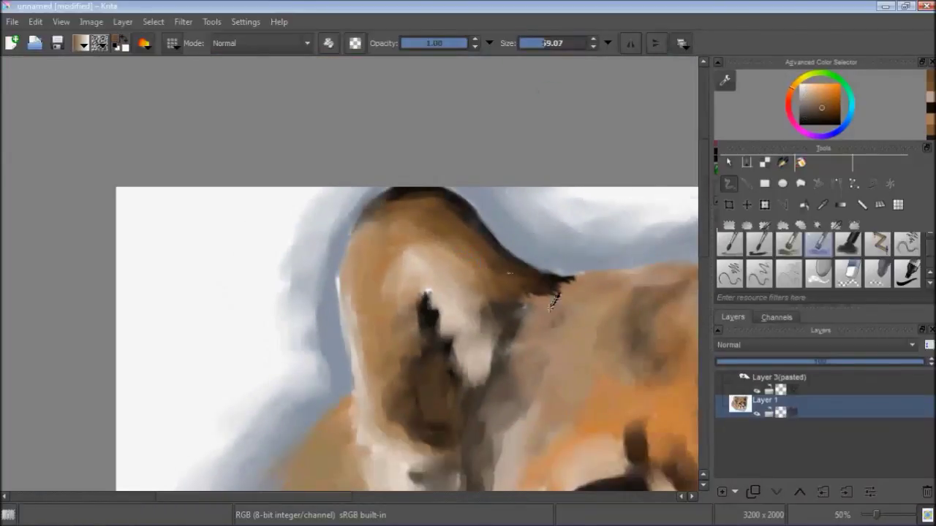
left_click_drag(554, 299, 517, 305)
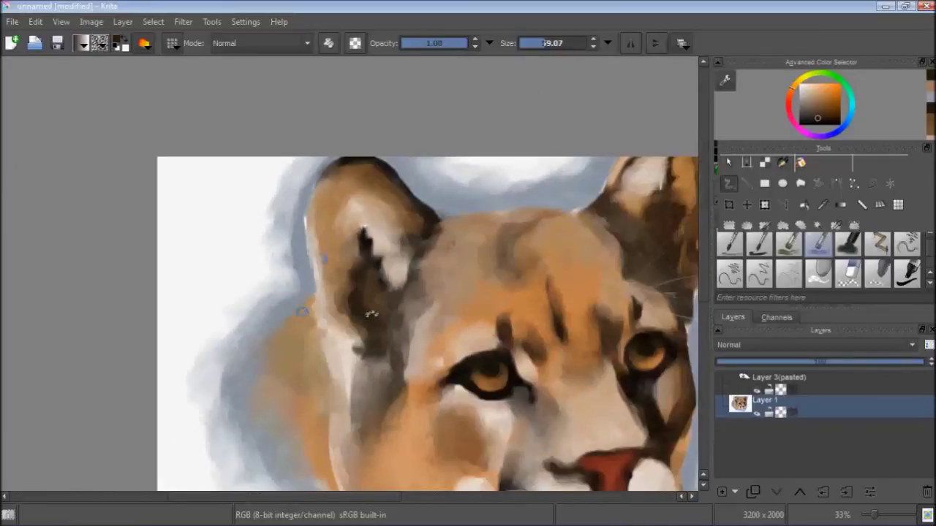
Add dark brown accents on the left ear and a dark stroke below it
scroll(395, 365, "down", 1)
left_click_drag(362, 252, 329, 307)
scroll(329, 307, "down", 2)
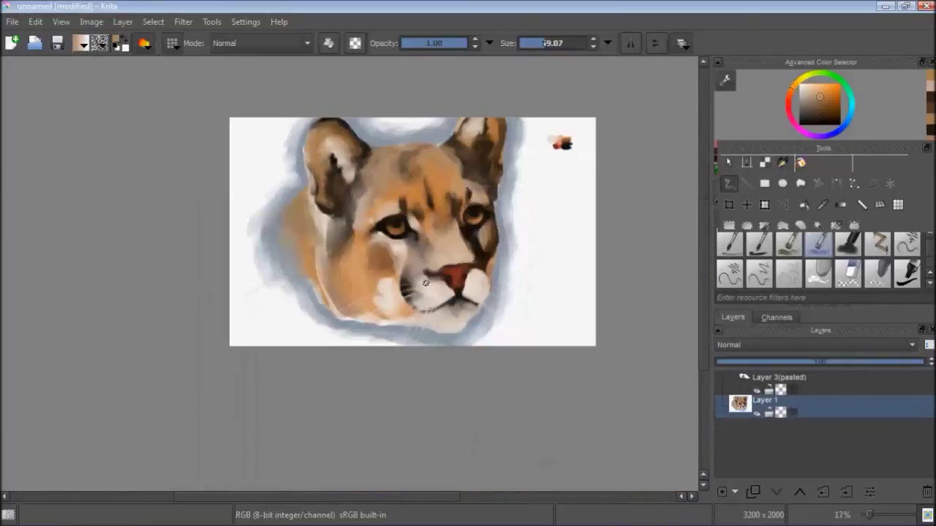
scroll(410, 329, "up", 3)
left_click_drag(413, 329, 398, 437)
scroll(330, 209, "down", 1)
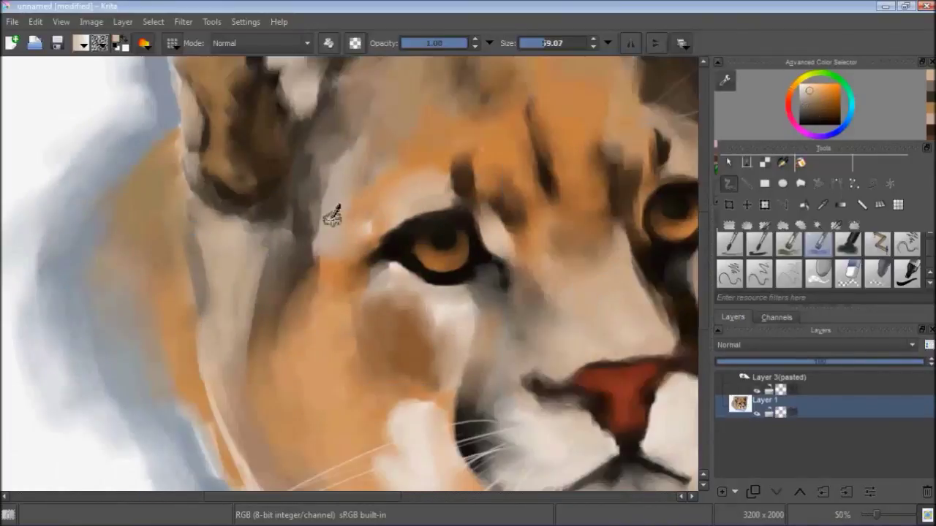
scroll(166, 325, "down", 1)
Switch to the Crop tool with C and start framing the canvas crop
scroll(166, 325, "down", 2)
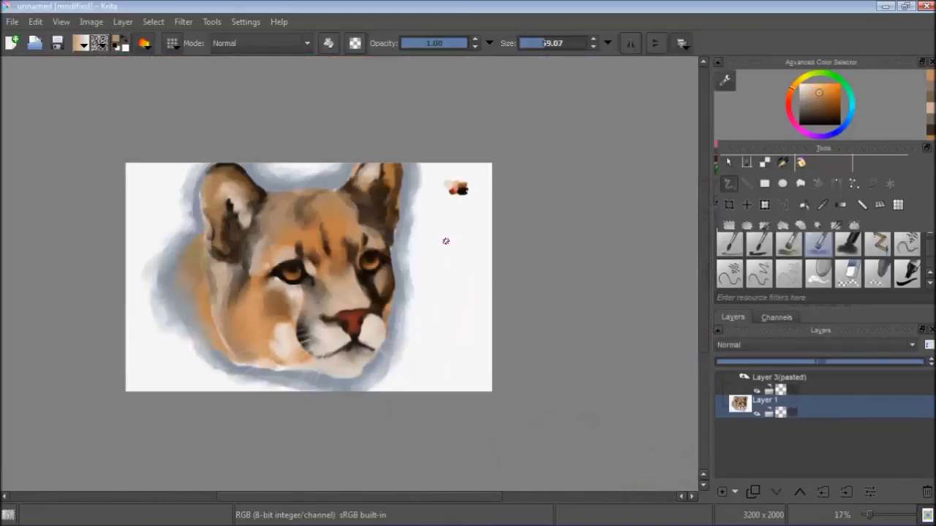
key("c")
left_click(445, 241)
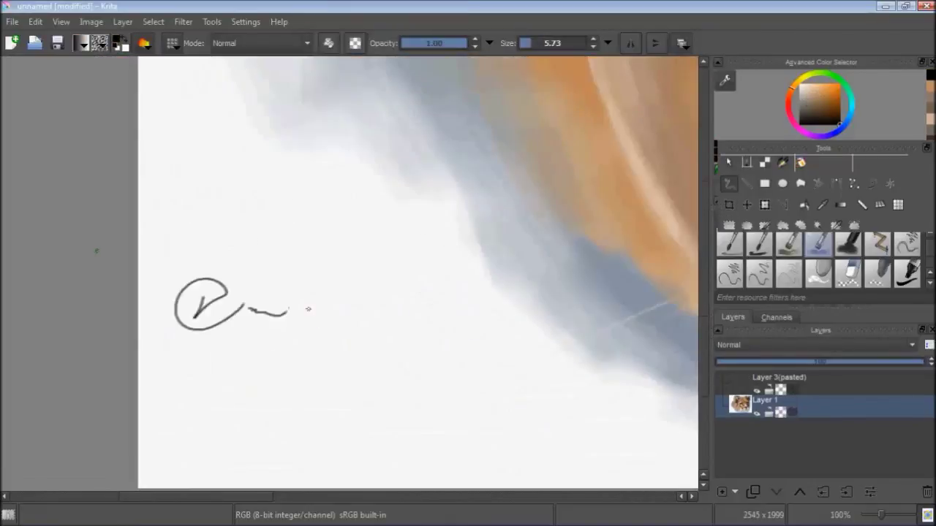